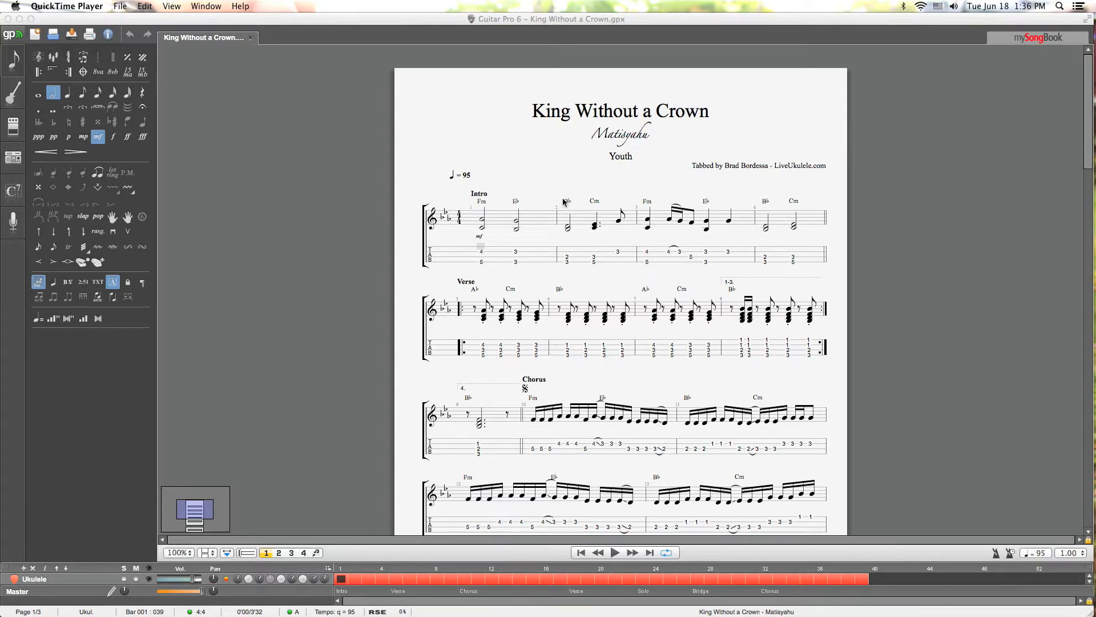
Step: Look through the first page of the score, from the Intro through the Verse and Chorus notation and tablature
{"action": "left_click", "coordinate": [257, 206]}
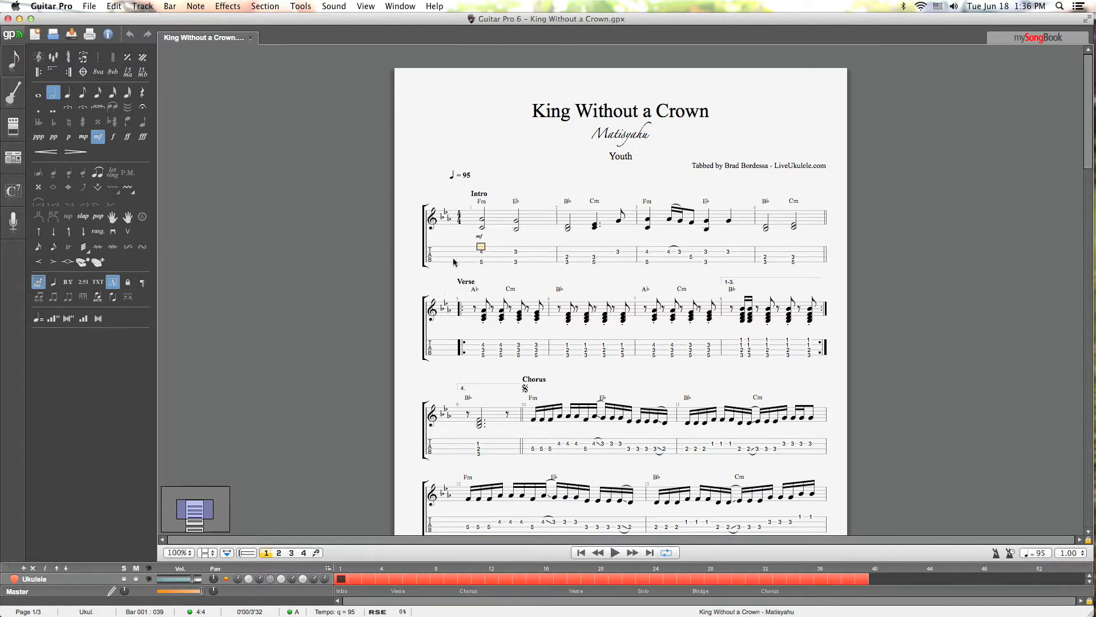
{"action": "left_click", "coordinate": [481, 262]}
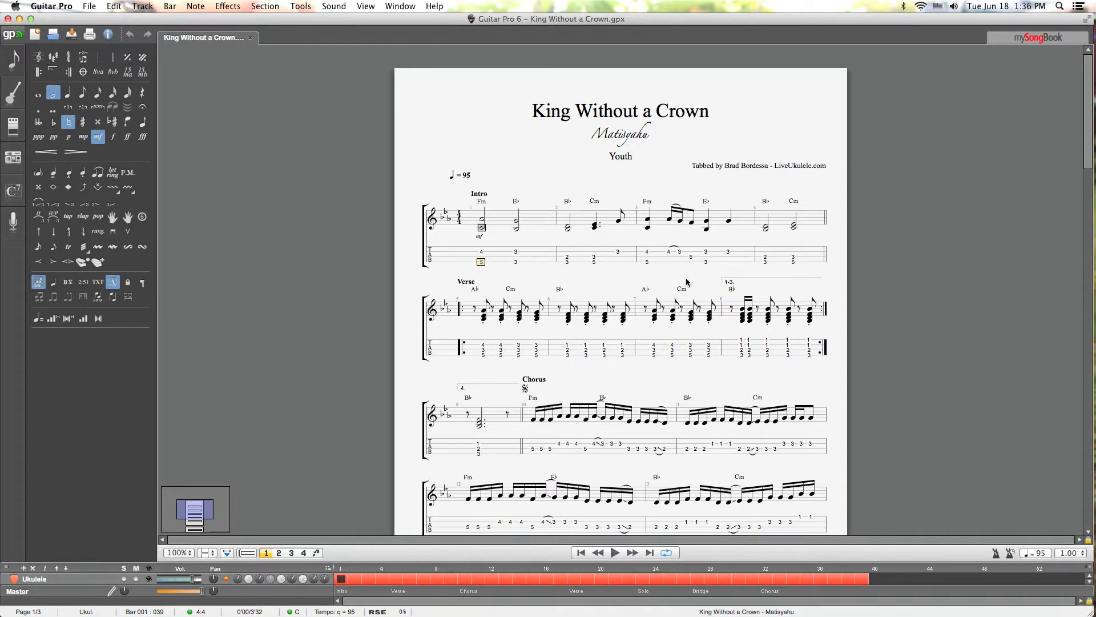
{"action": "scroll", "coordinate": [674, 286], "scroll_direction": "down", "scroll_amount": 1}
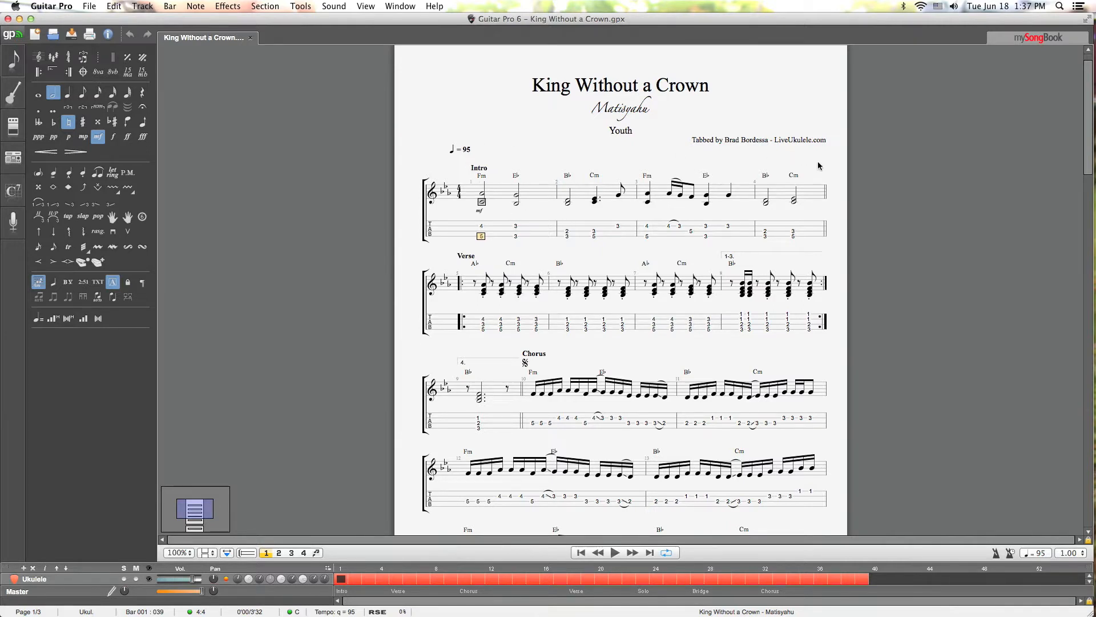
{"action": "scroll", "coordinate": [833, 167], "scroll_direction": "down", "scroll_amount": 1}
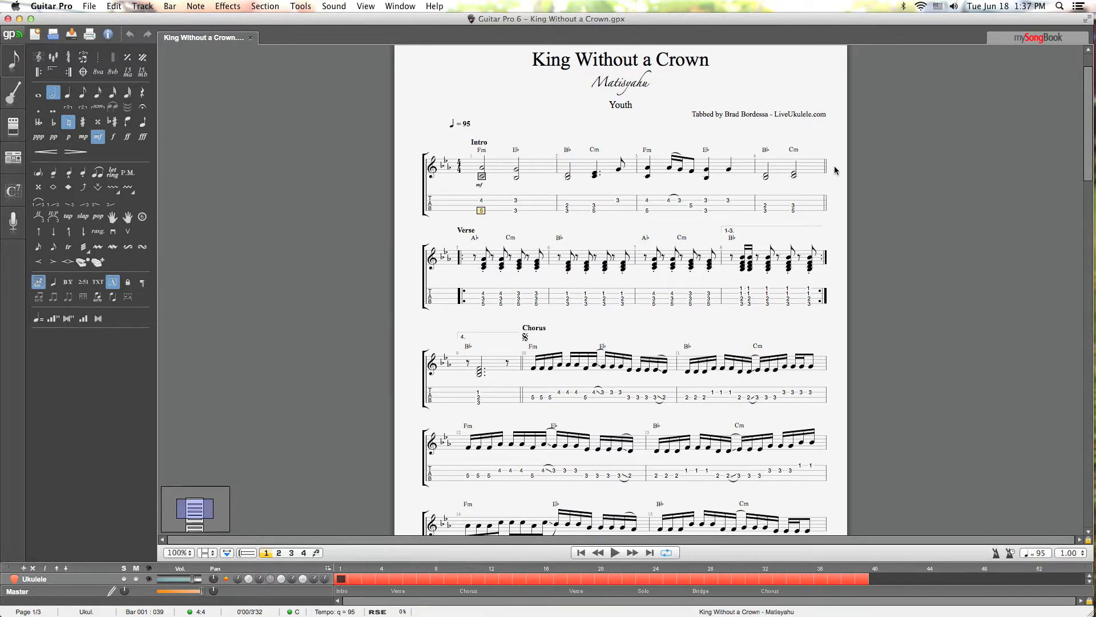
{"action": "scroll", "coordinate": [833, 174], "scroll_direction": "down", "scroll_amount": 1}
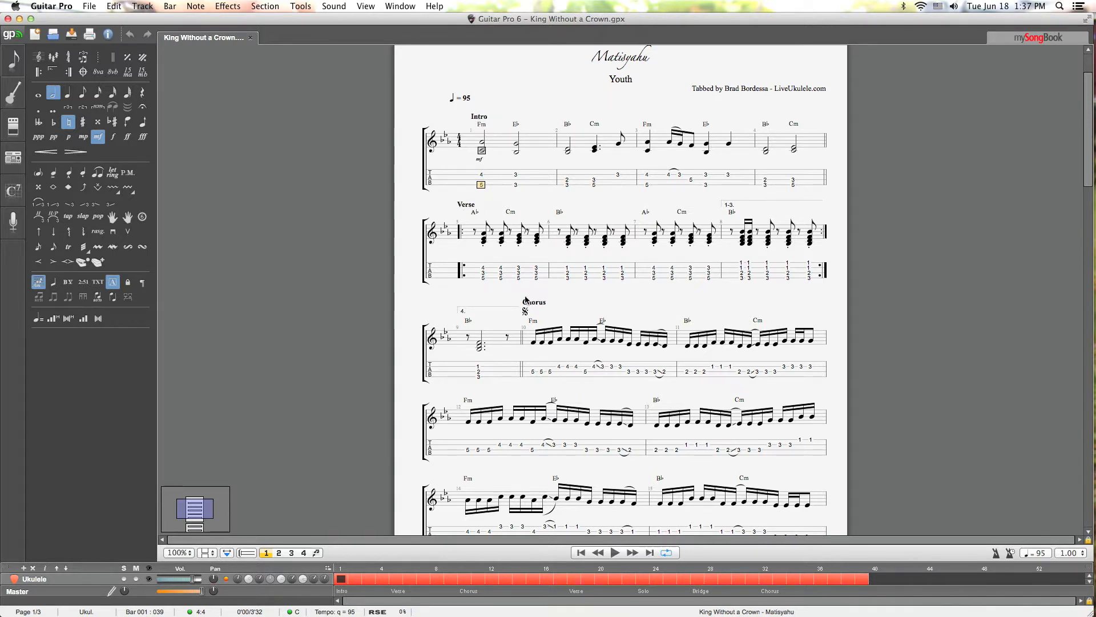
{"action": "scroll", "coordinate": [644, 337], "scroll_direction": "down", "scroll_amount": 5}
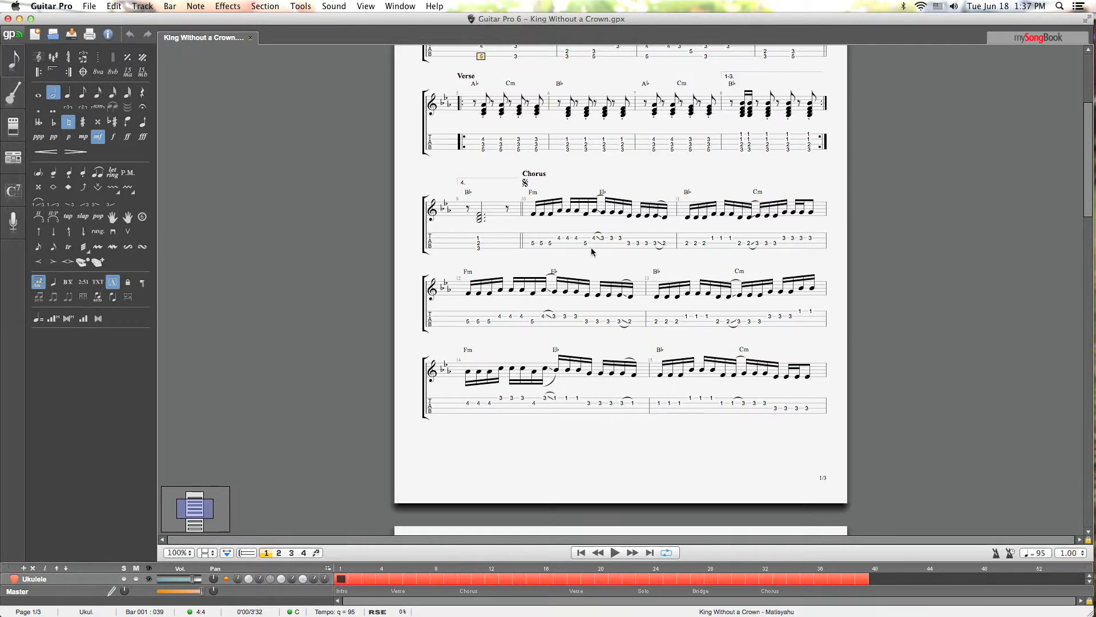
{"action": "scroll", "coordinate": [662, 206], "scroll_direction": "up", "scroll_amount": 1}
{"action": "scroll", "coordinate": [545, 286], "scroll_direction": "up", "scroll_amount": 5}
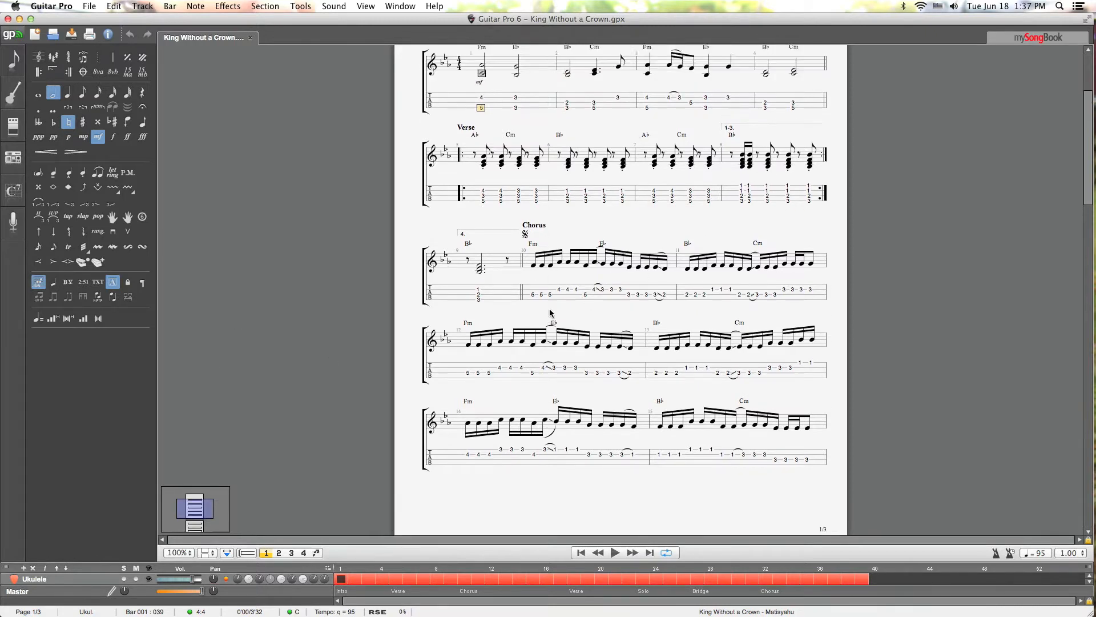
{"action": "scroll", "coordinate": [551, 313], "scroll_direction": "up", "scroll_amount": 2}
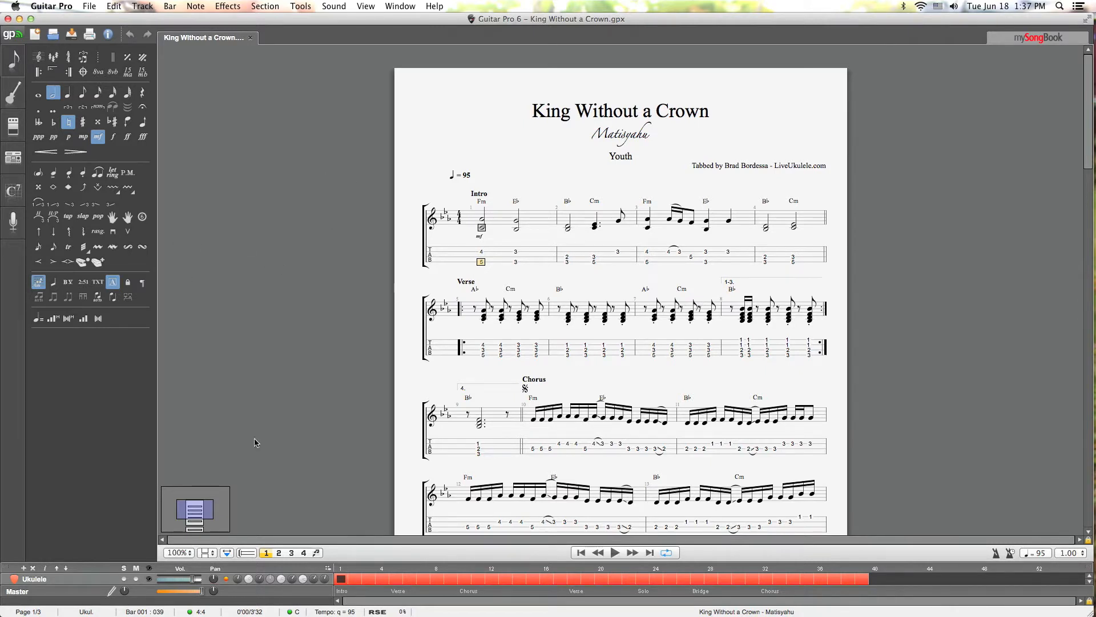
{"action": "left_click_drag", "start_coordinate": [192, 510], "coordinate": [196, 472]}
{"action": "left_click", "coordinate": [300, 6]}
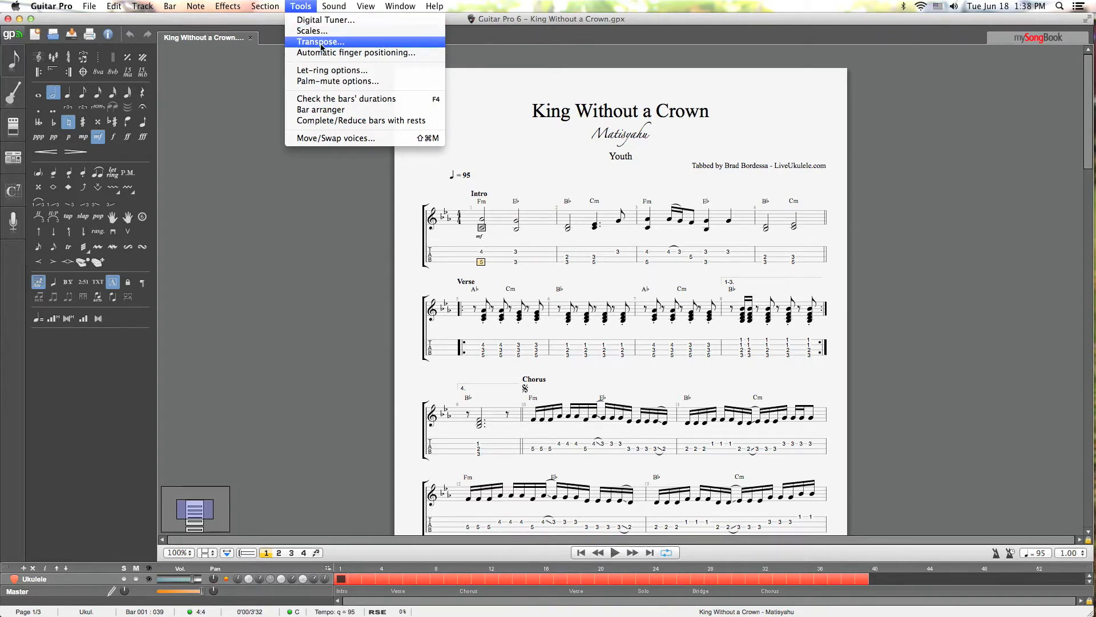
{"action": "left_click", "coordinate": [244, 103]}
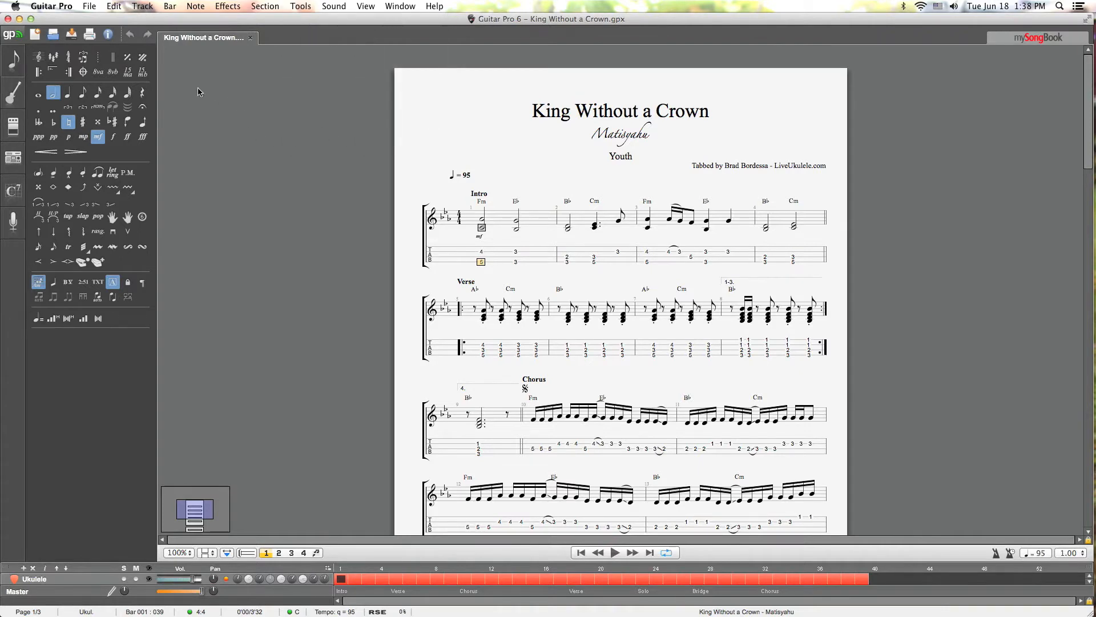
{"action": "left_click", "coordinate": [36, 35]}
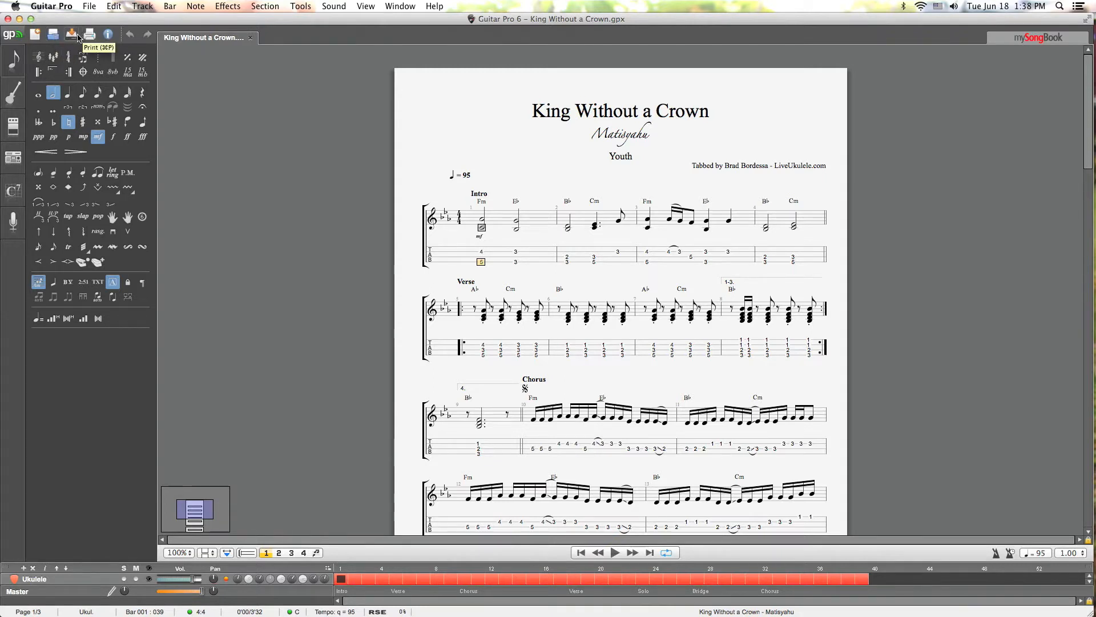
Step: Open the score information, review the title field, and close it without changes
{"action": "left_click", "coordinate": [109, 36]}
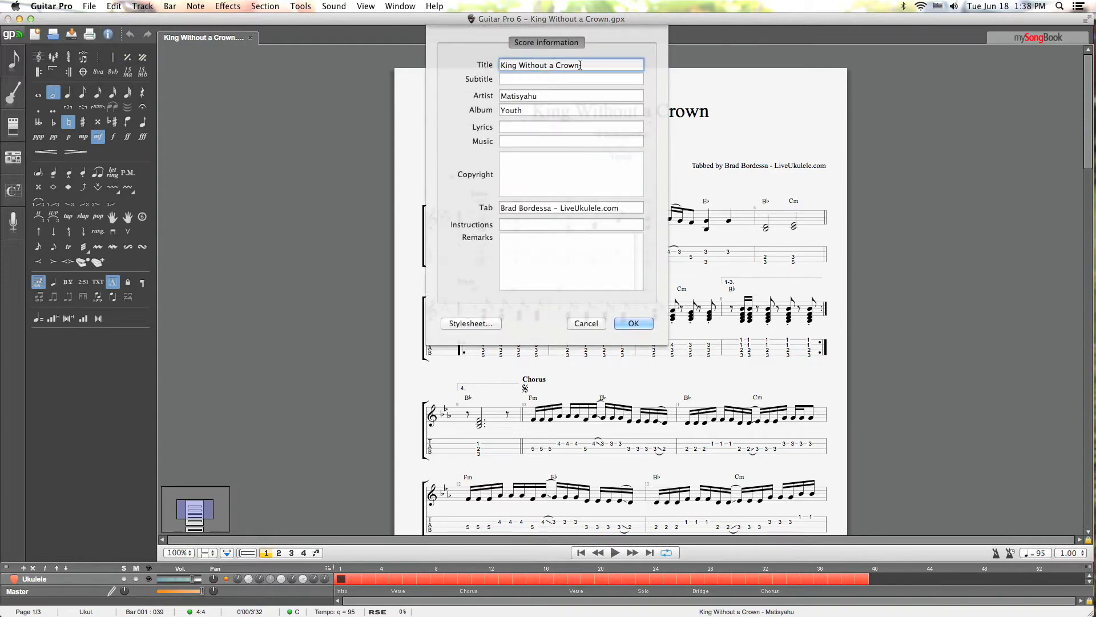
{"action": "left_click_drag", "start_coordinate": [579, 64], "coordinate": [502, 66]}
{"action": "left_click", "coordinate": [586, 65]}
{"action": "left_click", "coordinate": [588, 322]}
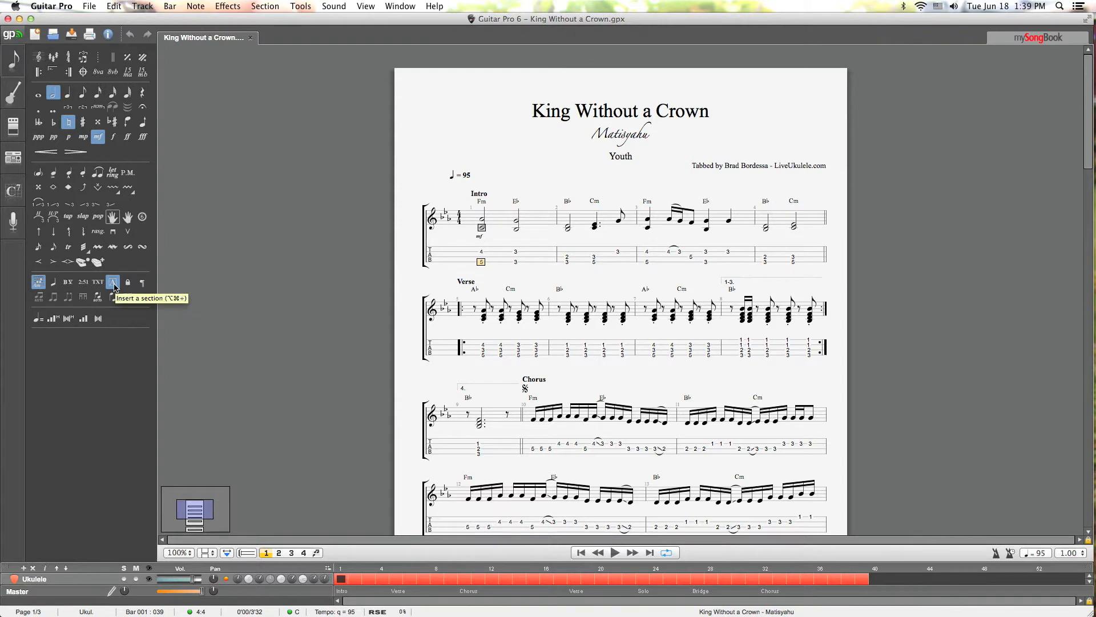
Step: Select the opening tablature note and the two slurred notes on the top string in bar 3 to inspect their notation settings
{"action": "left_click", "coordinate": [482, 252]}
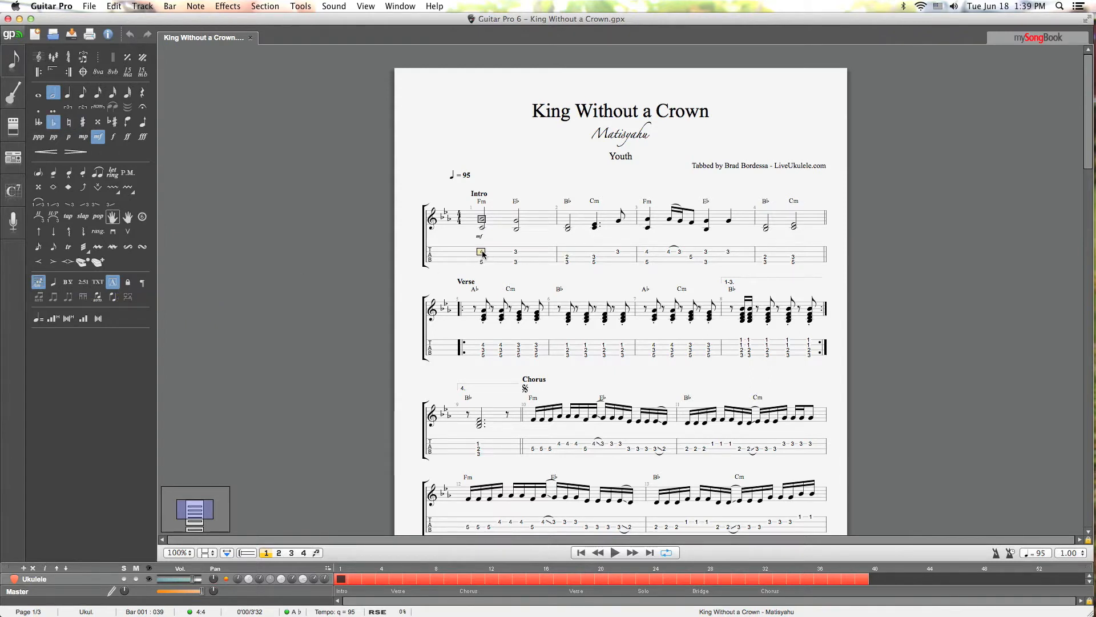
{"action": "left_click", "coordinate": [678, 253]}
{"action": "left_click", "coordinate": [669, 252]}
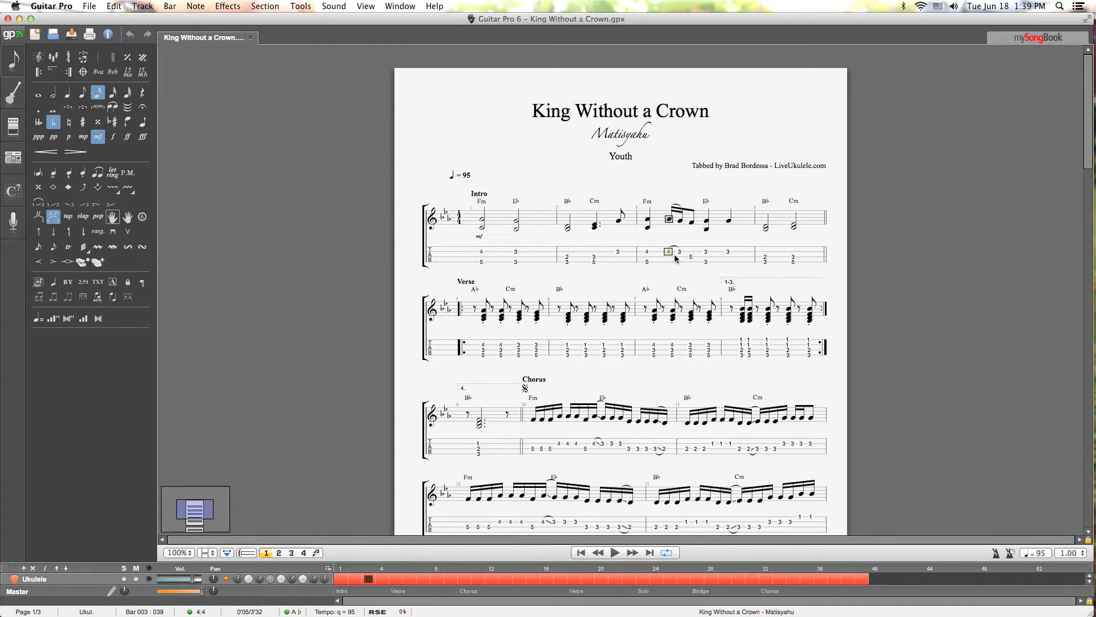
{"action": "left_click", "coordinate": [680, 254]}
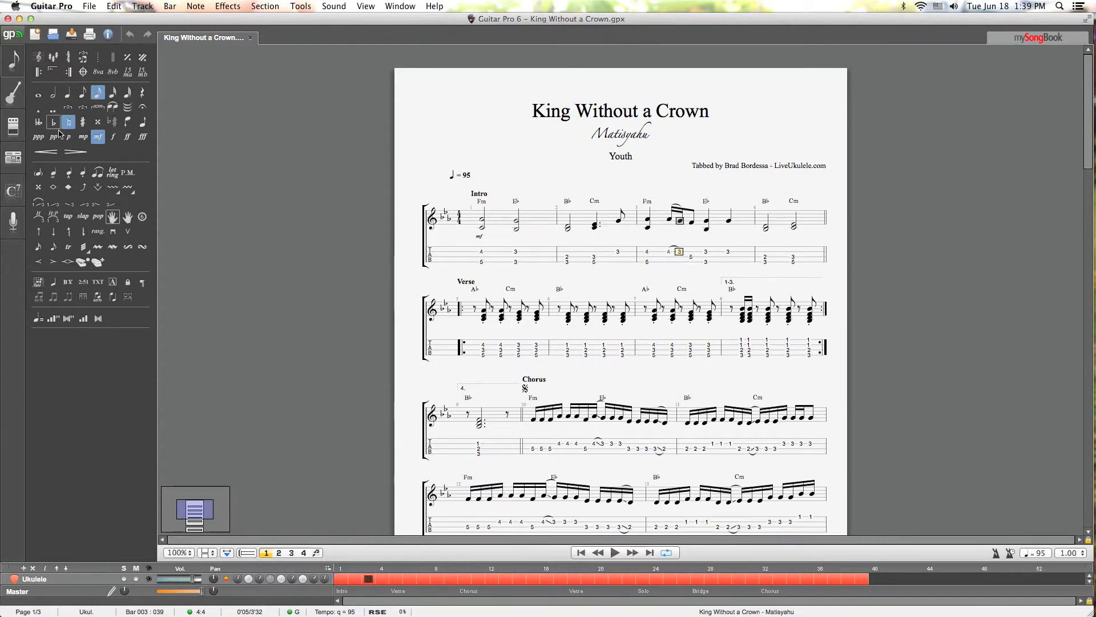
Step: Try an eighth-note duration on the second slurred note in bar 3 and return it to a sixteenth note
{"action": "left_click", "coordinate": [84, 93]}
{"action": "left_click", "coordinate": [99, 94]}
{"action": "scroll", "coordinate": [362, 314], "scroll_direction": "down", "scroll_amount": 3}
{"action": "scroll", "coordinate": [465, 354], "scroll_direction": "up", "scroll_amount": 3}
Step: Show the ukulele track's tuning and sound settings, and play the Intro from bar 1 into bar 4
{"action": "left_click", "coordinate": [12, 92]}
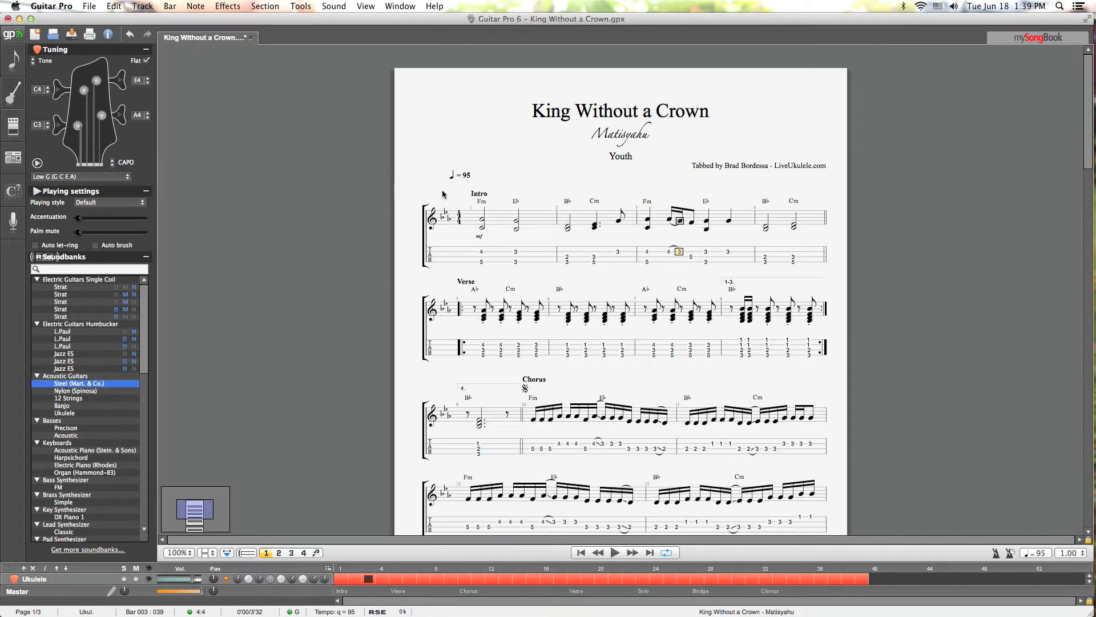
{"action": "left_click", "coordinate": [477, 257]}
{"action": "key", "text": "space"}
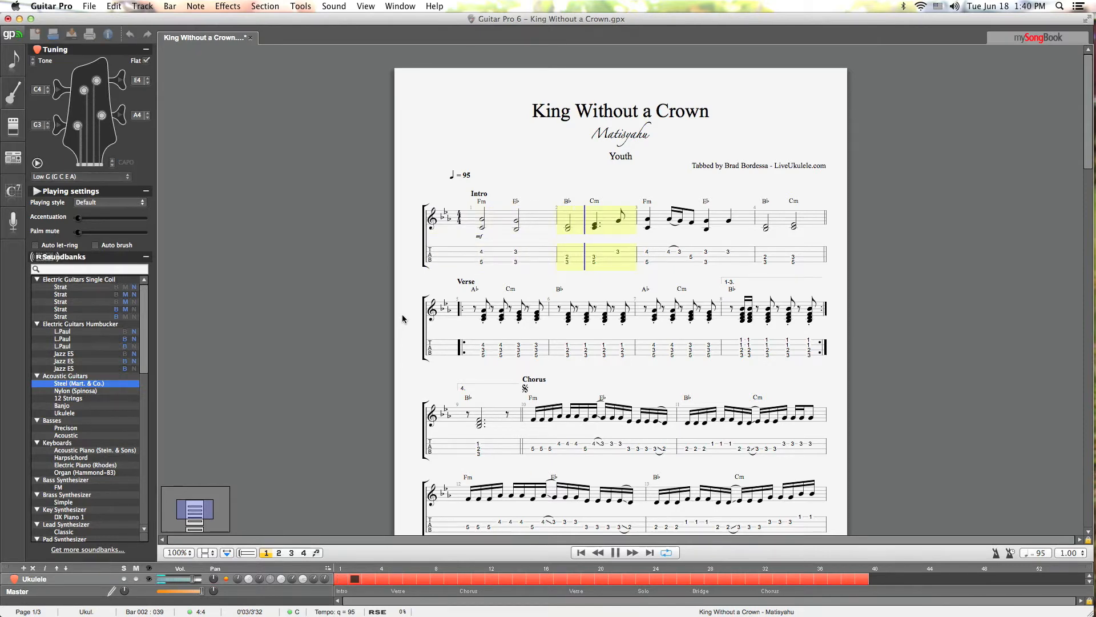
{"action": "key", "text": "XF86AudioRaiseVolume"}
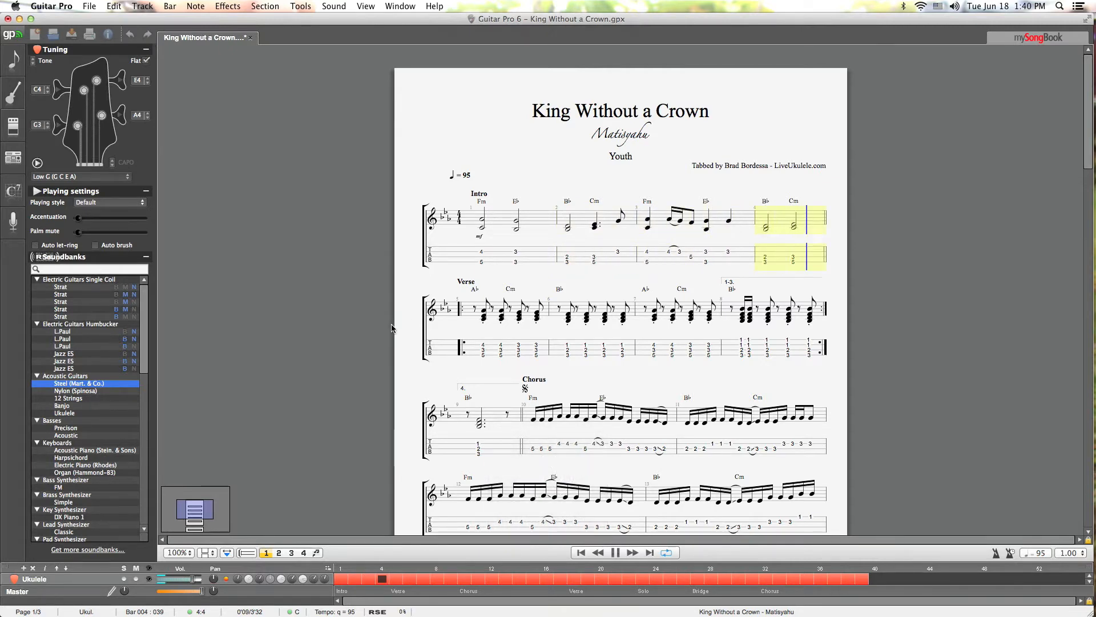
{"action": "key", "text": "space"}
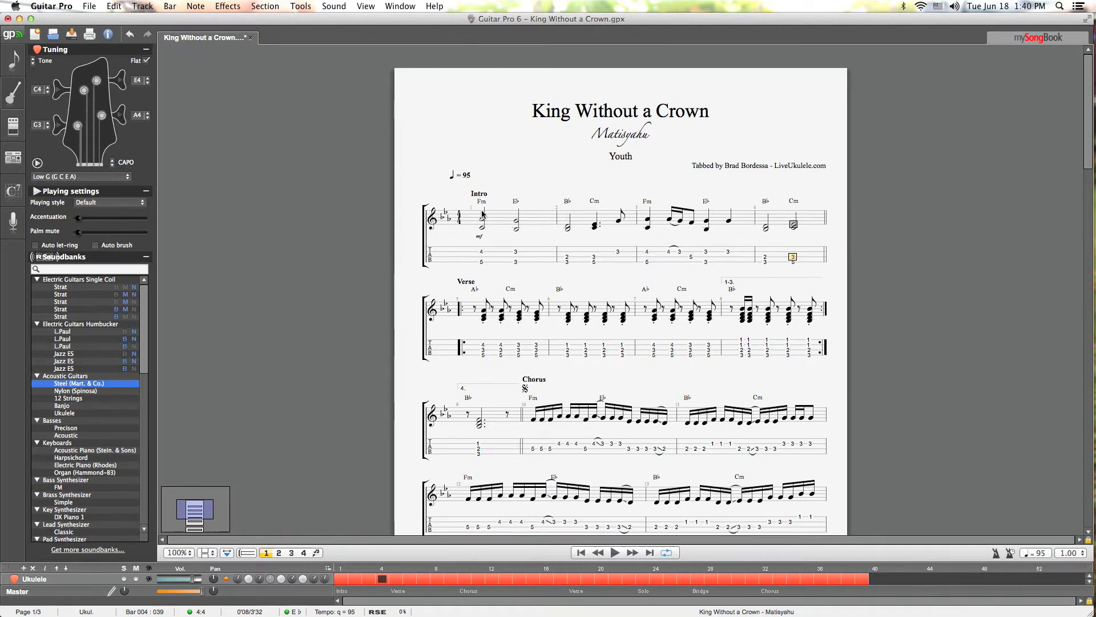
{"action": "key", "text": "Down"}
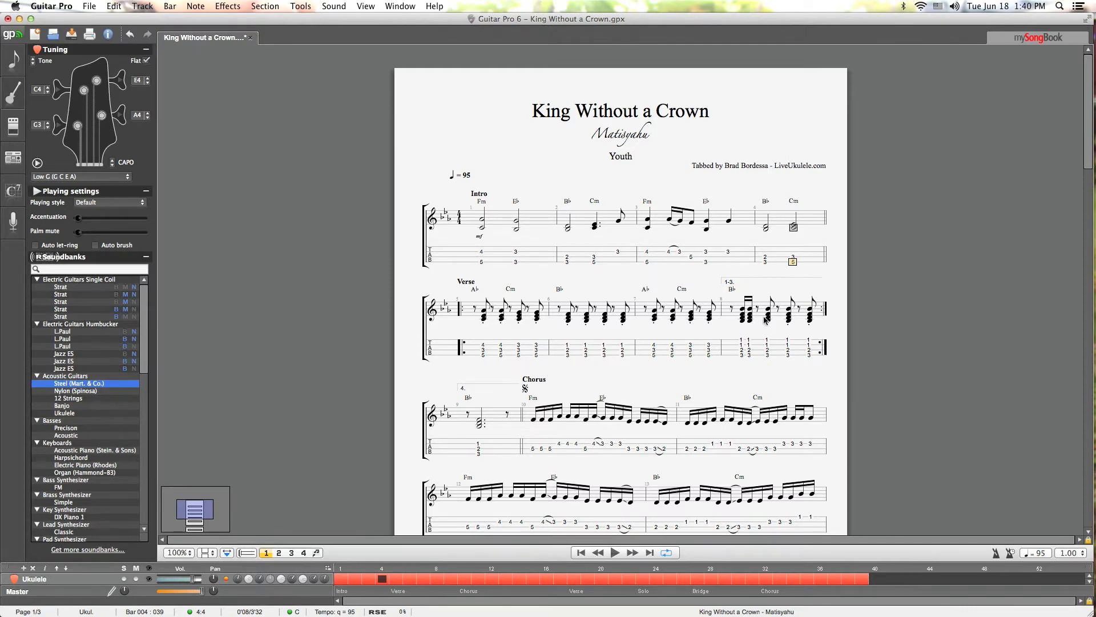
Step: Try a capo on fret 3 of the ukulele track and remove it again
{"action": "scroll", "coordinate": [763, 317], "scroll_direction": "down", "scroll_amount": 2}
{"action": "scroll", "coordinate": [816, 325], "scroll_direction": "down", "scroll_amount": 2}
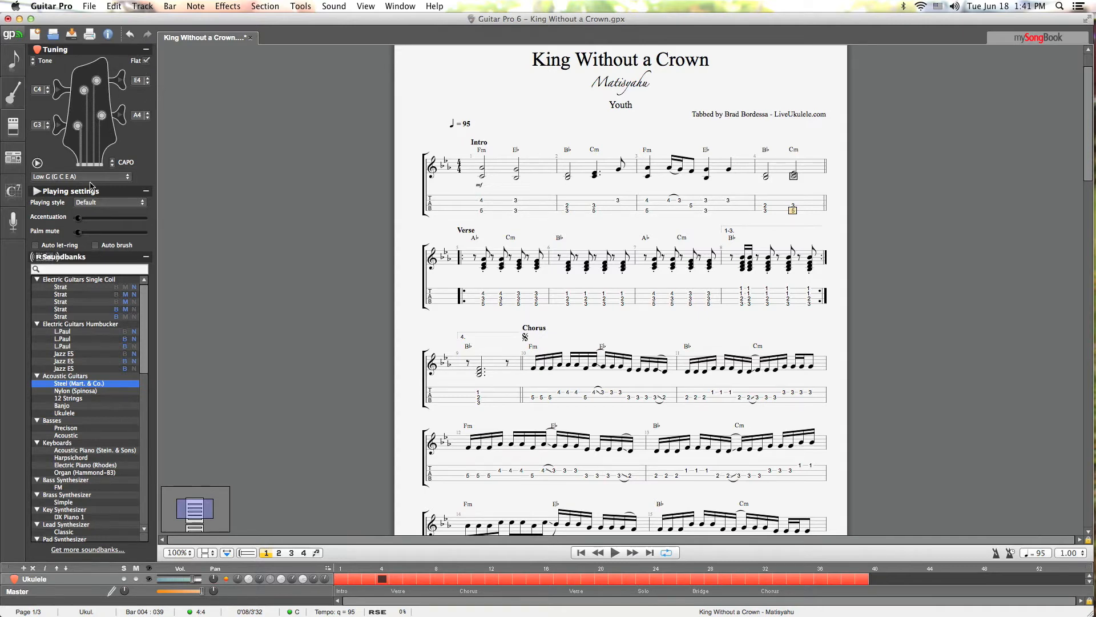
{"action": "left_click", "coordinate": [113, 162]}
{"action": "left_click", "coordinate": [113, 162]}
{"action": "left_click", "coordinate": [113, 162]}
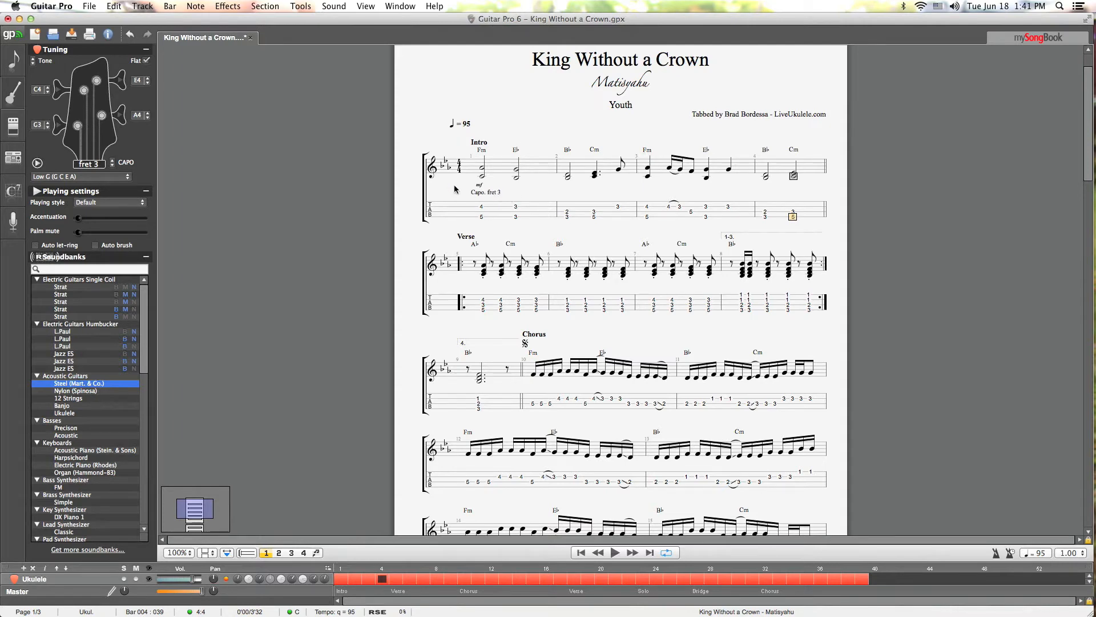
{"action": "left_click", "coordinate": [112, 166]}
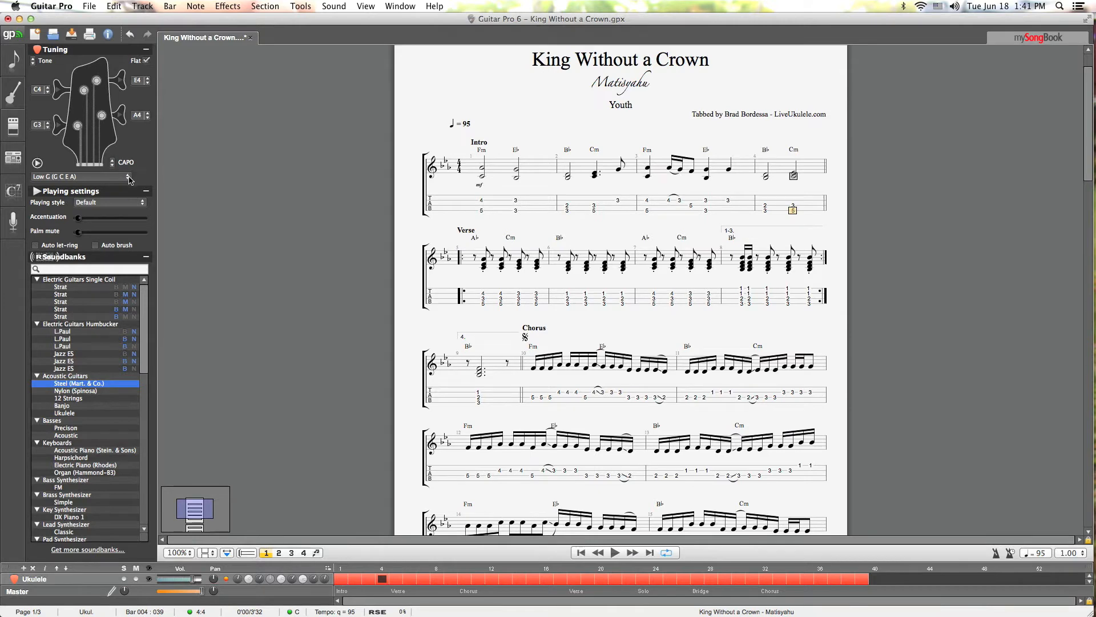
Step: Set the ukulele track's tuning to C Tuning (G C E A)
{"action": "left_click", "coordinate": [122, 177]}
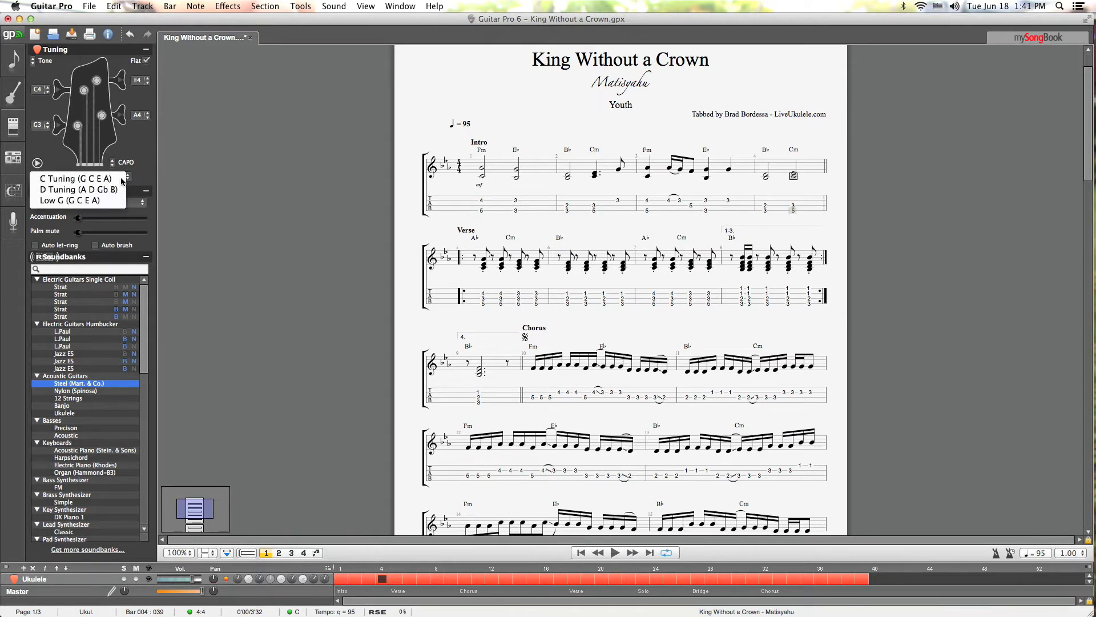
{"action": "left_click", "coordinate": [87, 203]}
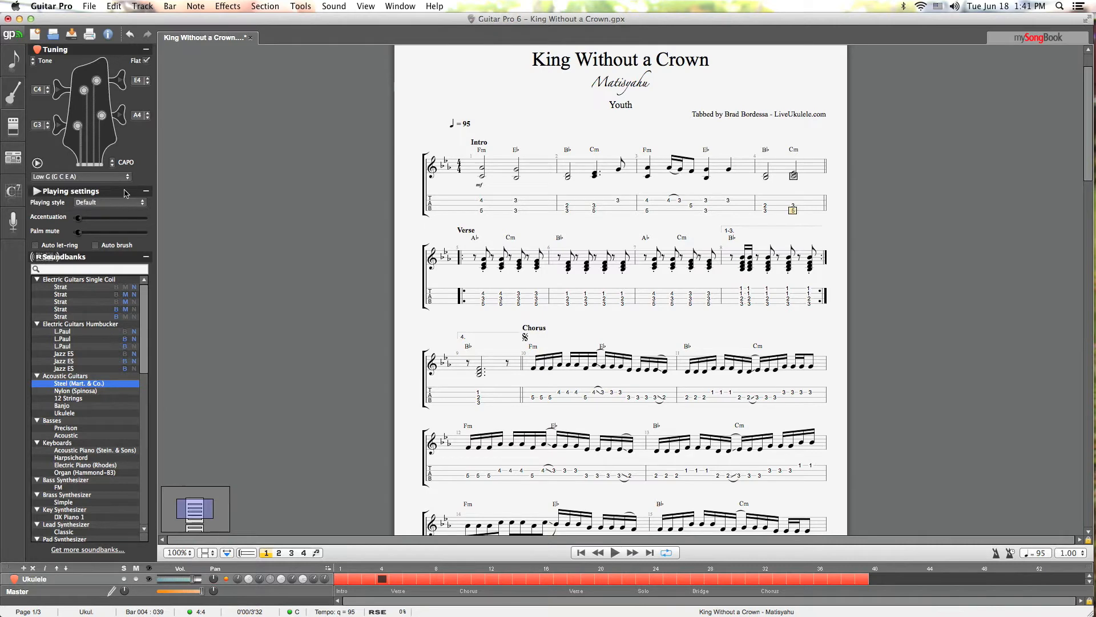
{"action": "left_click", "coordinate": [117, 177]}
{"action": "left_click", "coordinate": [112, 180]}
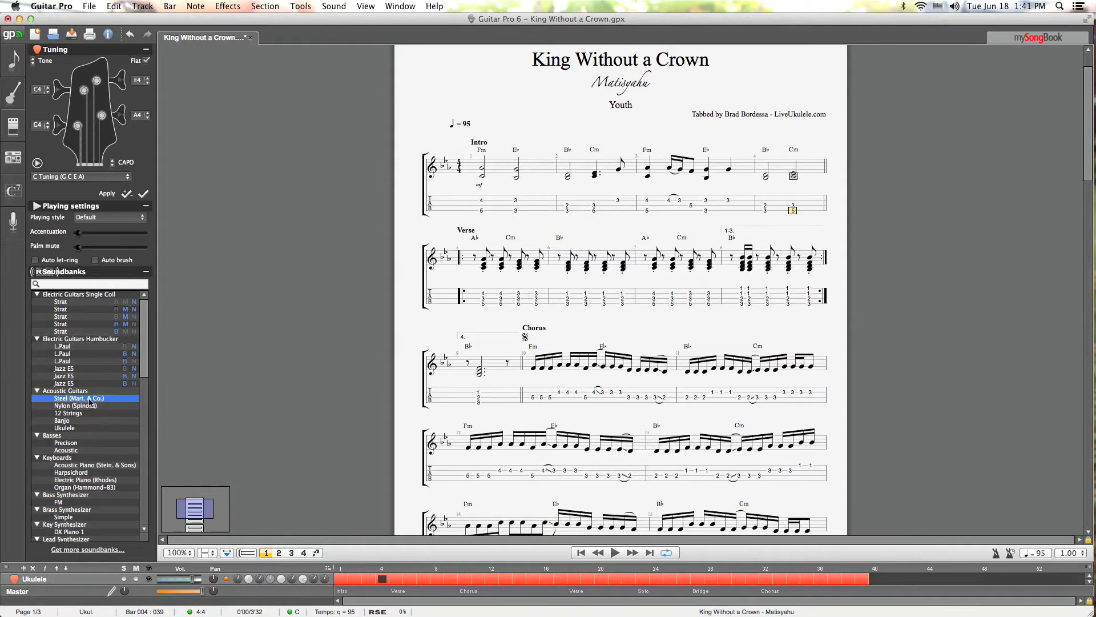
Step: Browse the soundbanks and assign the Ukulele sound from the acoustic guitars to the track
{"action": "scroll", "coordinate": [108, 464], "scroll_direction": "down", "scroll_amount": 15}
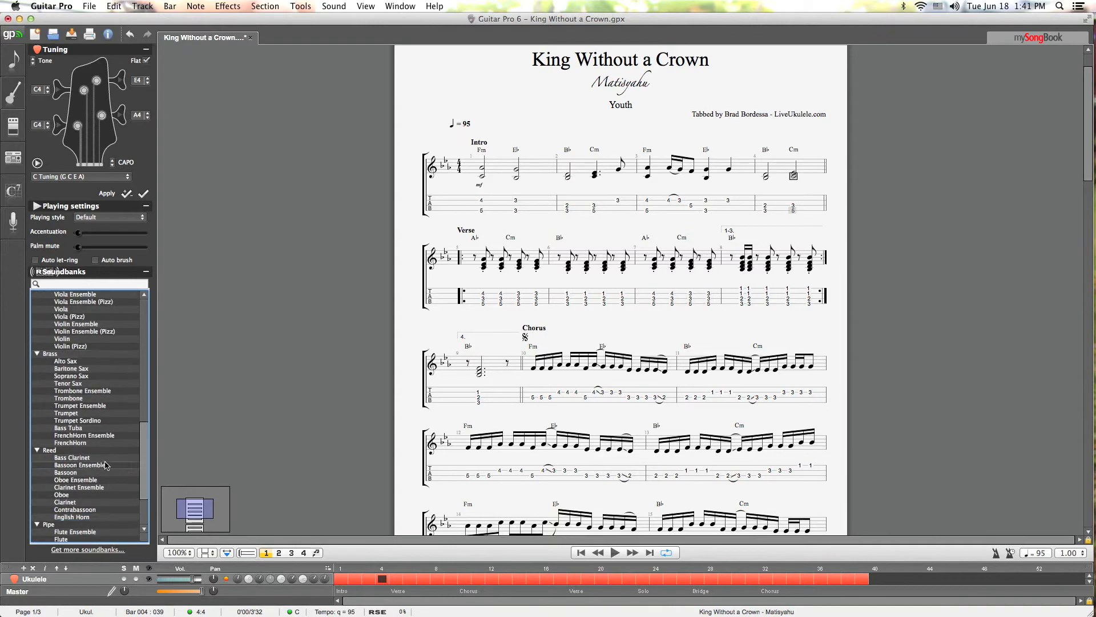
{"action": "scroll", "coordinate": [107, 463], "scroll_direction": "up", "scroll_amount": 15}
{"action": "left_click", "coordinate": [72, 400]}
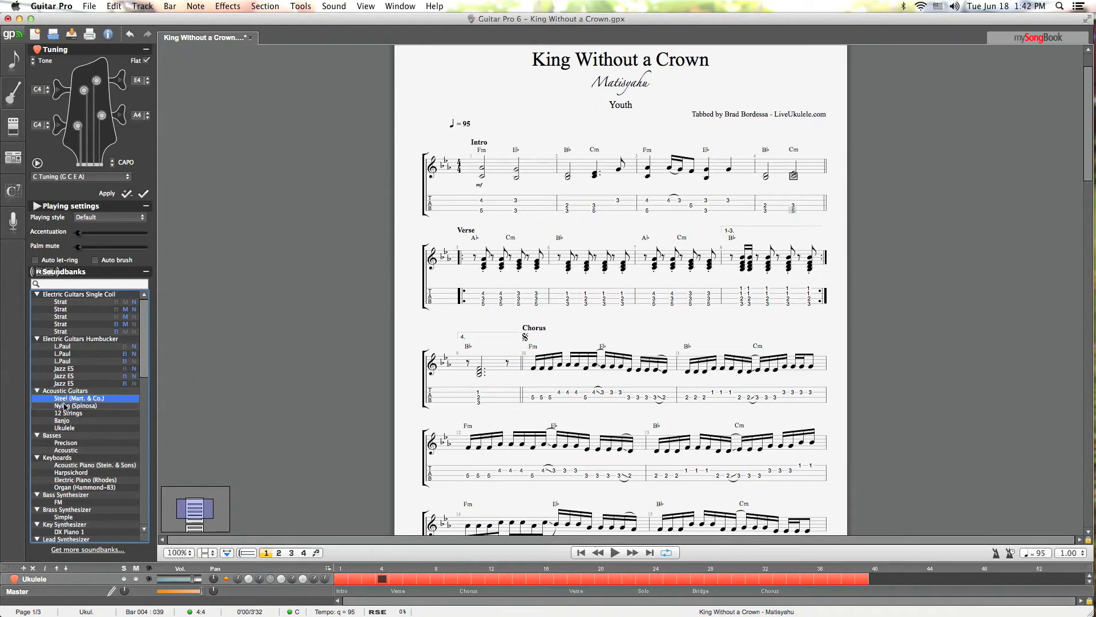
{"action": "left_click", "coordinate": [65, 428]}
Step: Play the Intro from its first note at a higher volume to hear the Ukulele sound, and stop at bar 4
{"action": "left_click", "coordinate": [484, 203]}
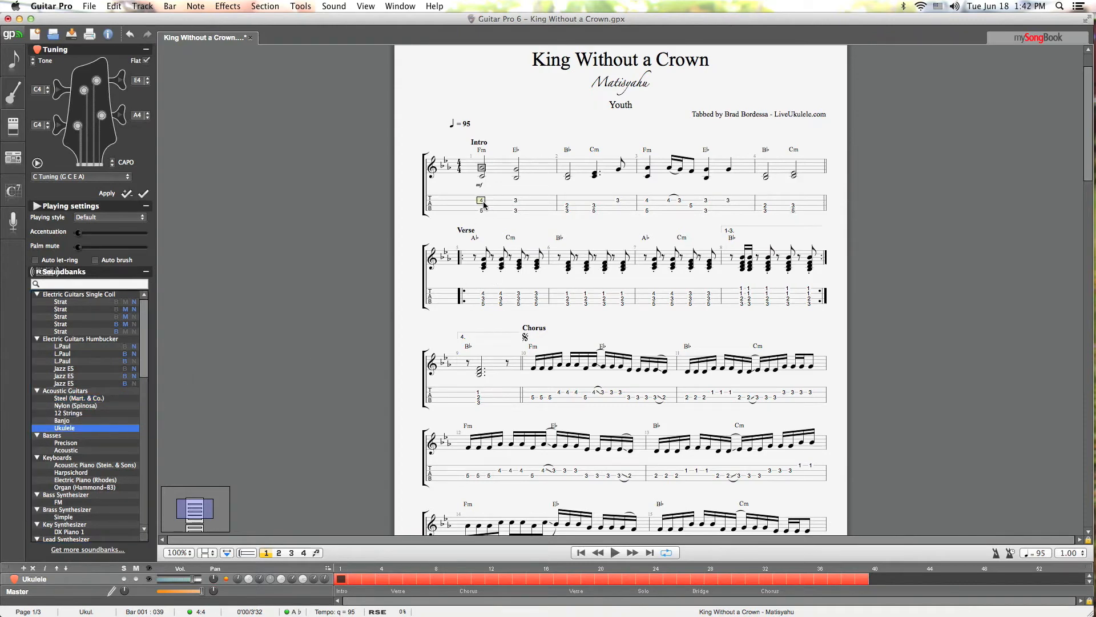
{"action": "key", "text": "XF86AudioRaiseVolume"}
{"action": "key", "text": "space"}
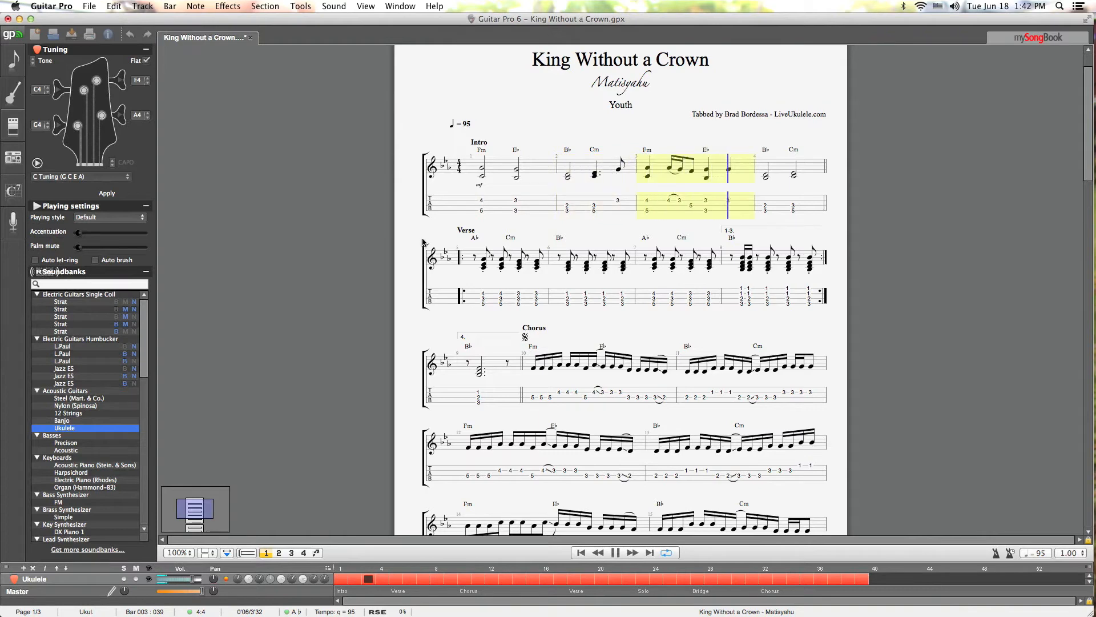
{"action": "key", "text": "space"}
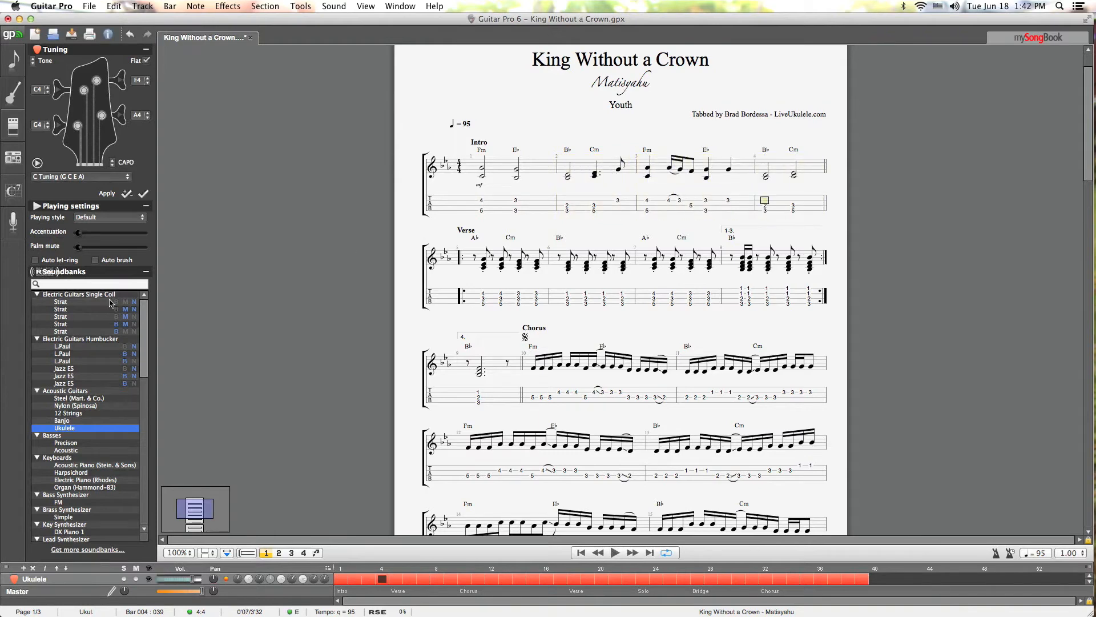
Step: Assign the Steel (Mart. & Co.) sound to the track and briefly play bar 4 to hear it
{"action": "left_click", "coordinate": [75, 398]}
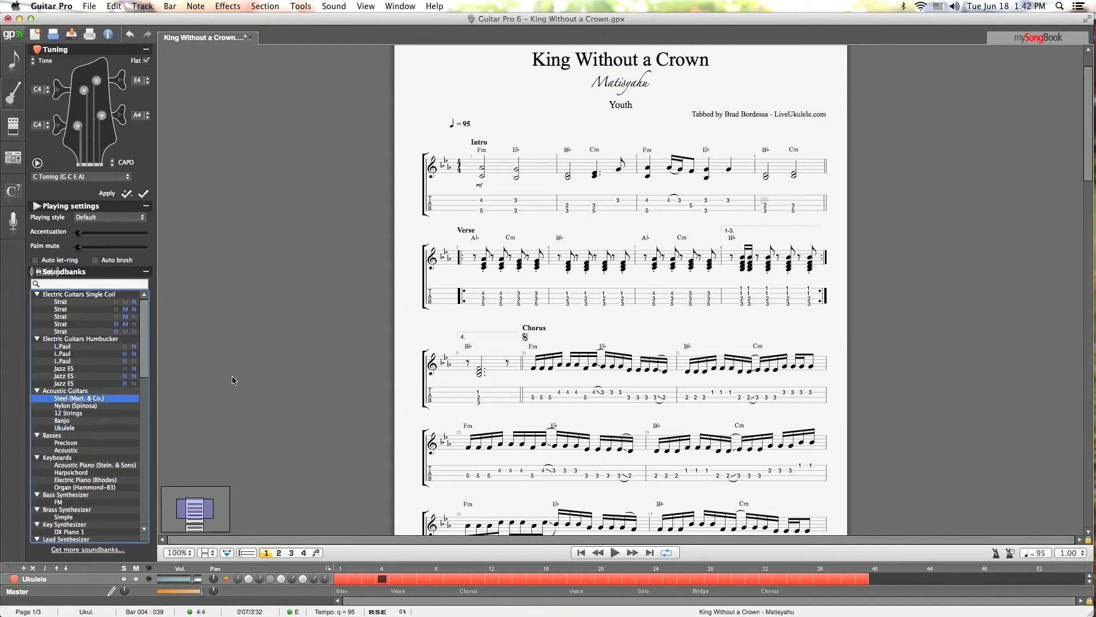
{"action": "key", "text": "space"}
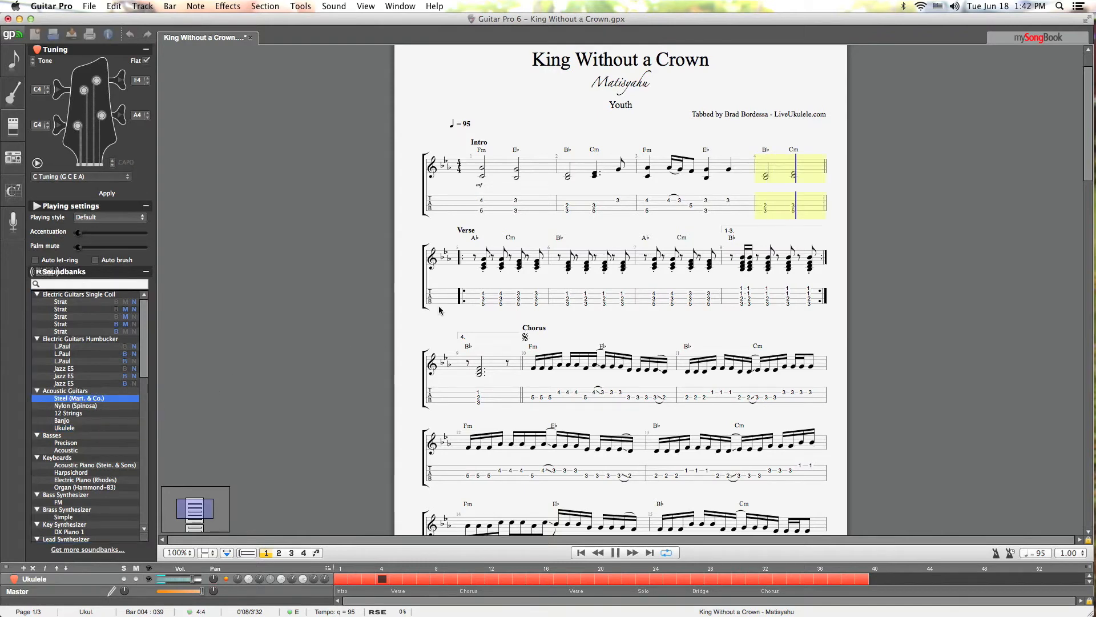
{"action": "key", "text": "space"}
Step: Assign a Strat sound from the single-coil electric guitars to the track and play from bar 4 to bar 6 to hear it
{"action": "left_click", "coordinate": [68, 369]}
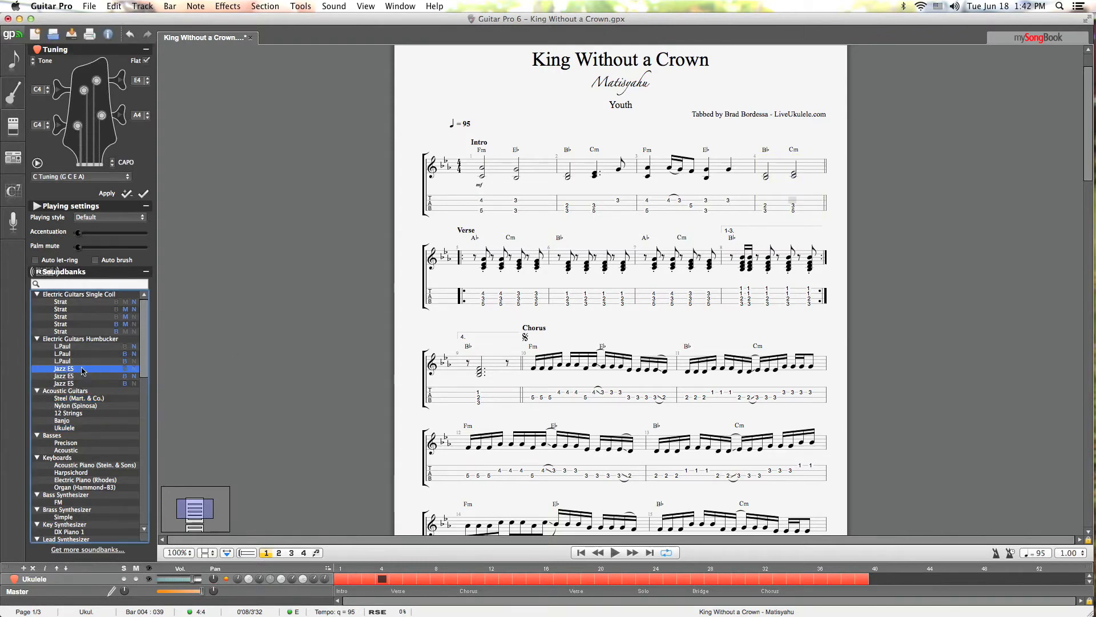
{"action": "left_click", "coordinate": [63, 309]}
{"action": "left_click", "coordinate": [64, 317]}
{"action": "key", "text": "space"}
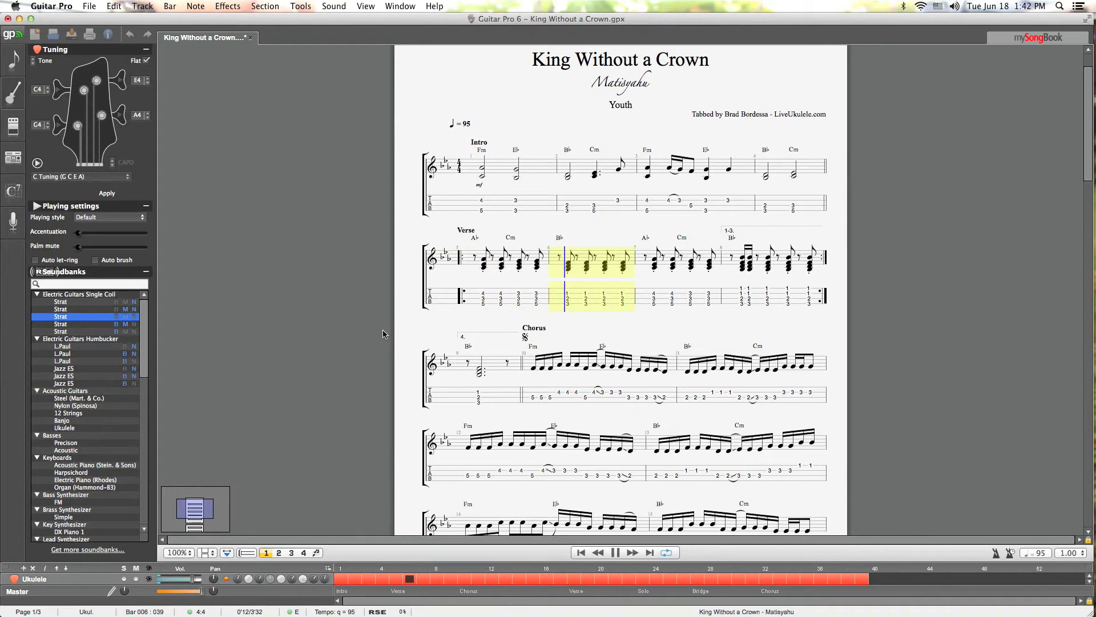
{"action": "key", "text": "space"}
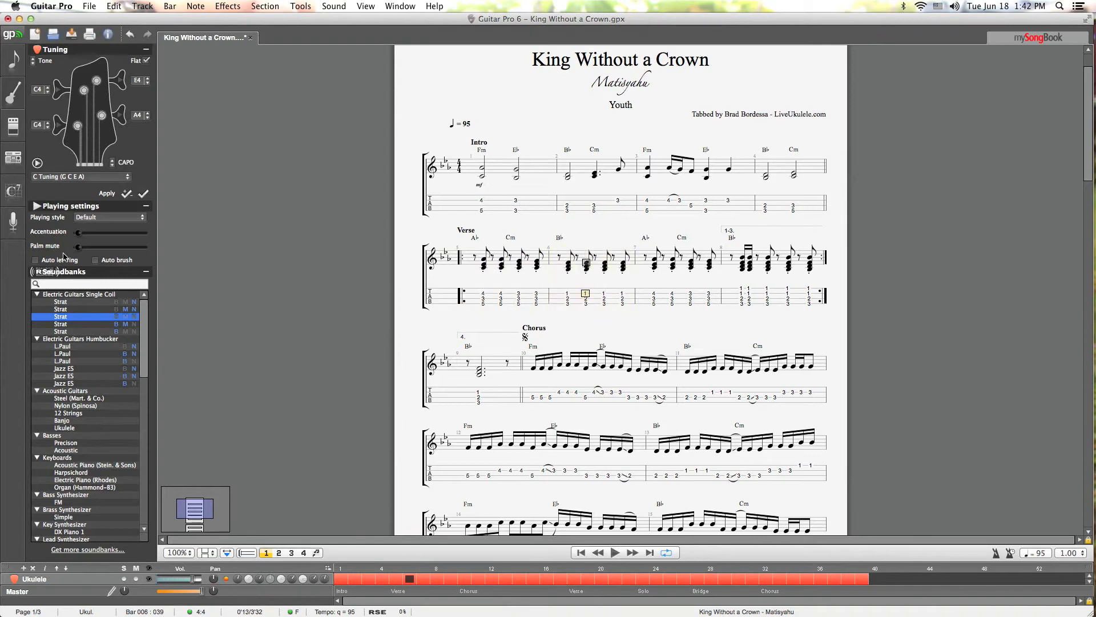
Step: Compare the ukulele track's effects chain with the master effects, including Analog Dynamic and the 10 Band EQ
{"action": "left_click", "coordinate": [11, 129]}
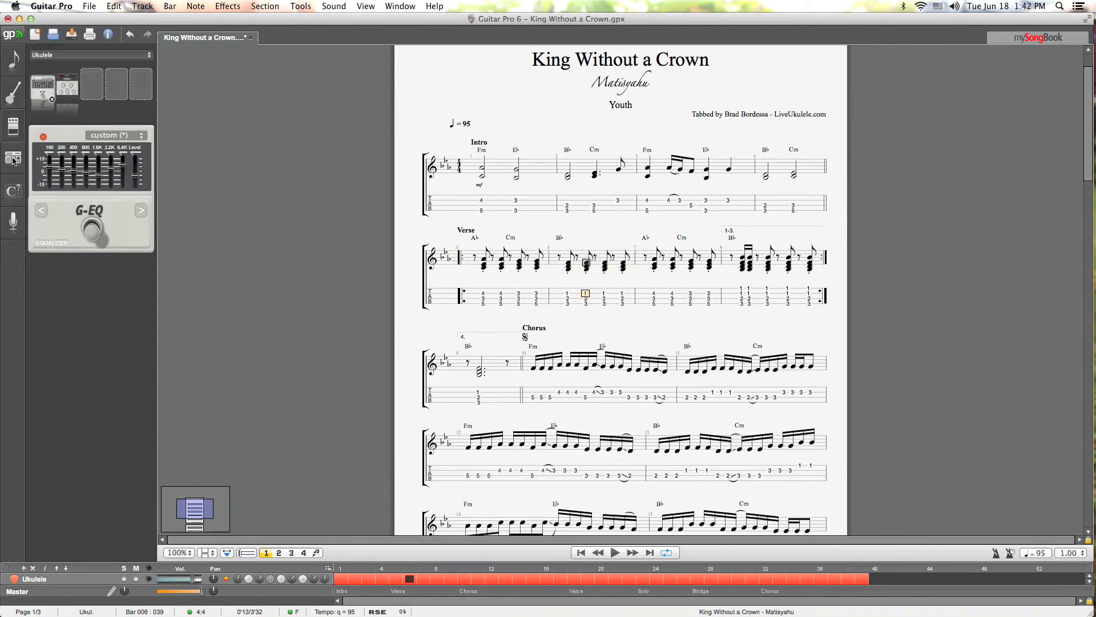
{"action": "left_click", "coordinate": [14, 160]}
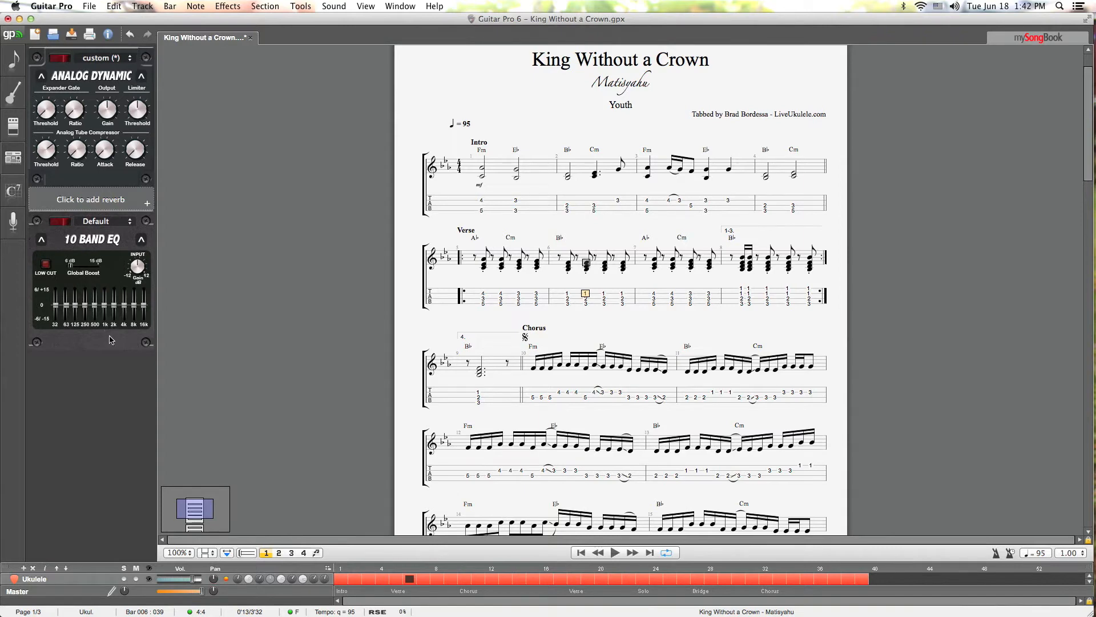
{"action": "left_click", "coordinate": [13, 156]}
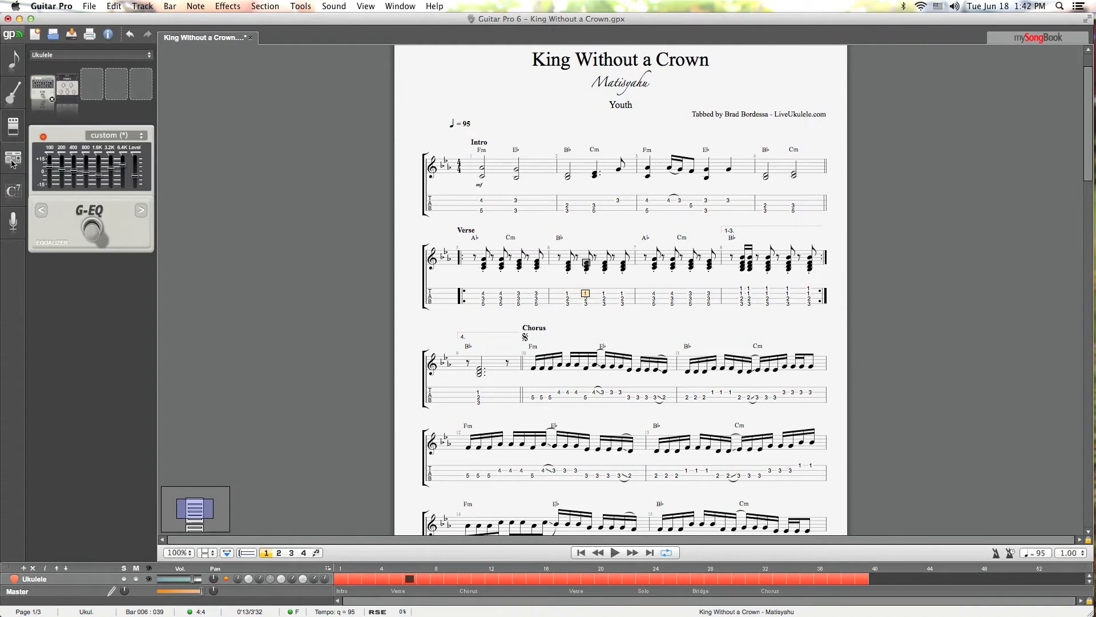
{"action": "left_click", "coordinate": [12, 164]}
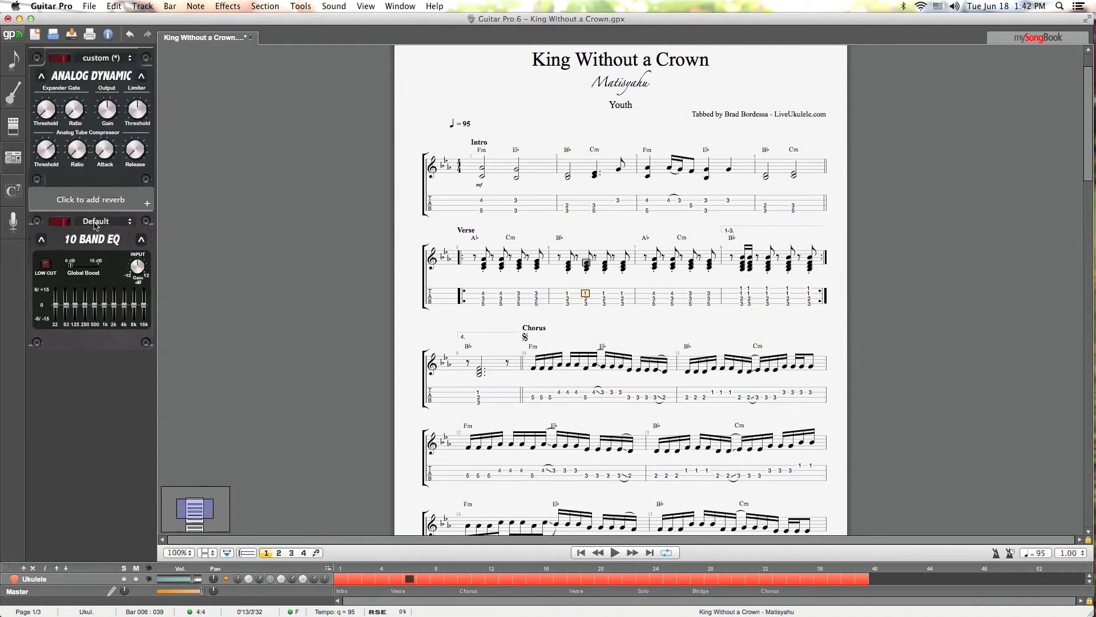
Step: Examine the score's chord diagrams and the empty lyrics editor, and look through the score
{"action": "left_click", "coordinate": [11, 192]}
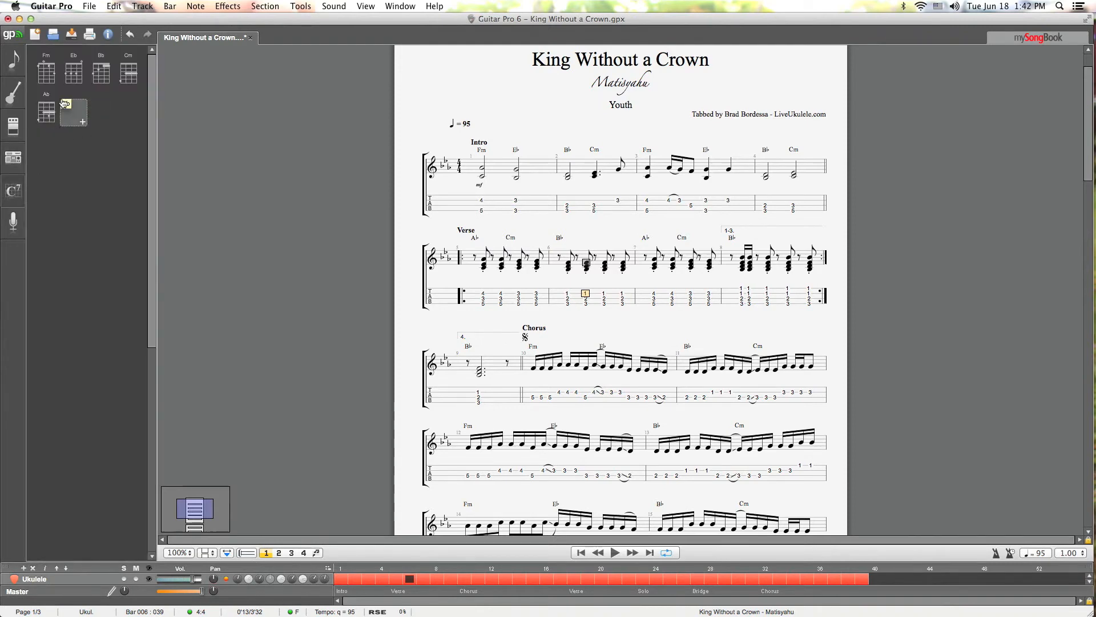
{"action": "mouse_move", "coordinate": [97, 80]}
{"action": "mouse_move", "coordinate": [47, 109]}
{"action": "left_click", "coordinate": [8, 226]}
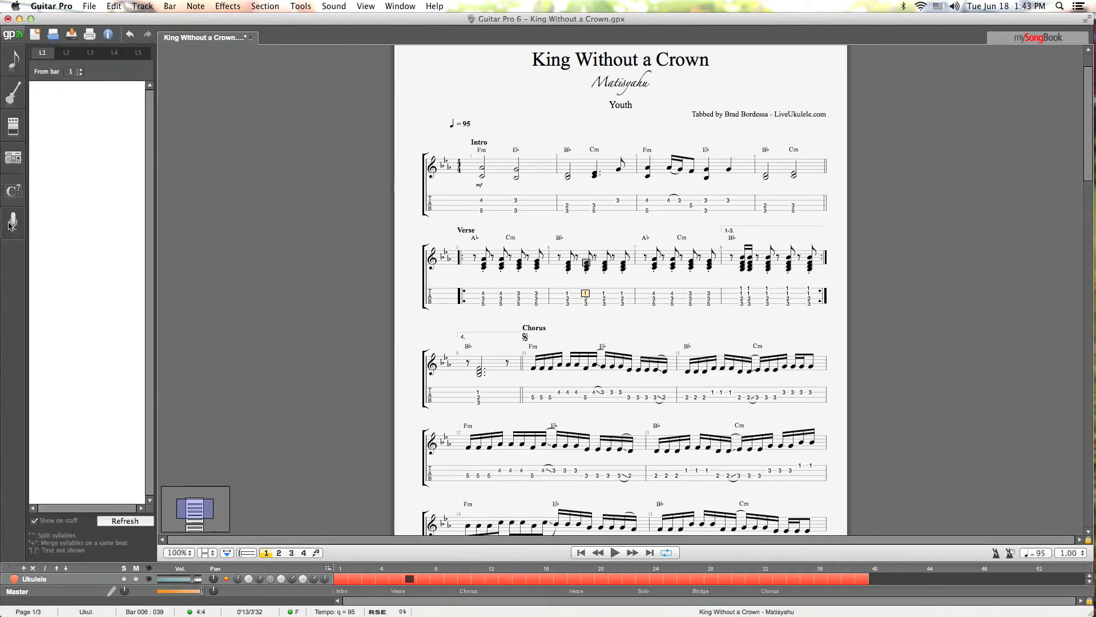
{"action": "left_click", "coordinate": [79, 90]}
{"action": "scroll", "coordinate": [648, 347], "scroll_direction": "down", "scroll_amount": 5}
{"action": "scroll", "coordinate": [648, 346], "scroll_direction": "down", "scroll_amount": 3}
{"action": "scroll", "coordinate": [651, 346], "scroll_direction": "up", "scroll_amount": 10}
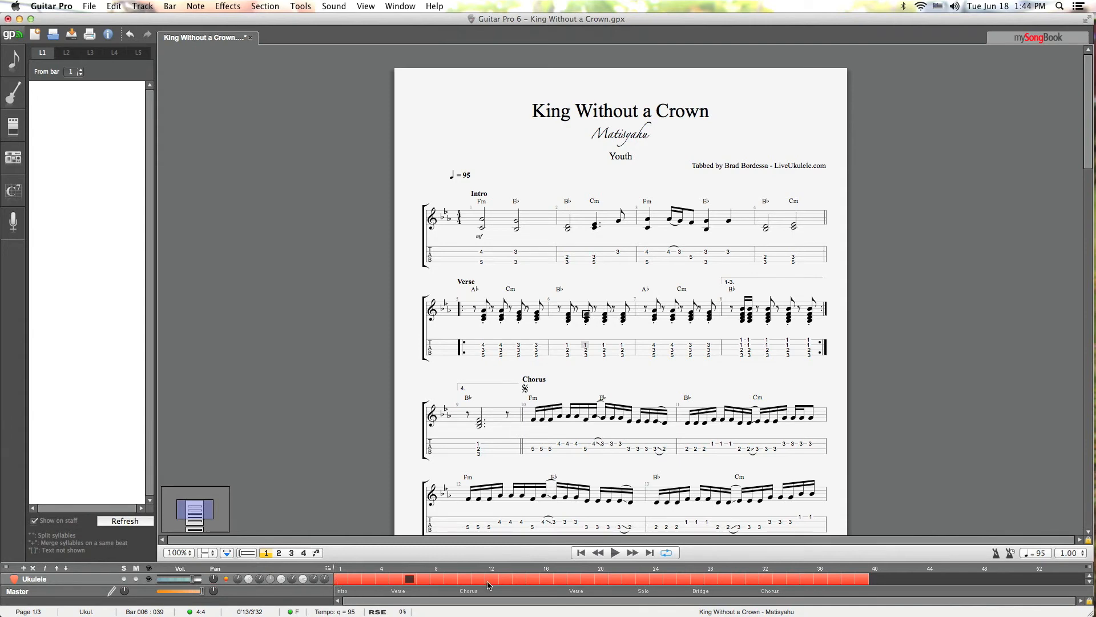
Step: Jump along the track timeline to bars 1, 5, 16 and 24, and return to the top of the score
{"action": "left_click", "coordinate": [342, 578]}
{"action": "left_click", "coordinate": [397, 579]}
{"action": "left_click", "coordinate": [547, 579]}
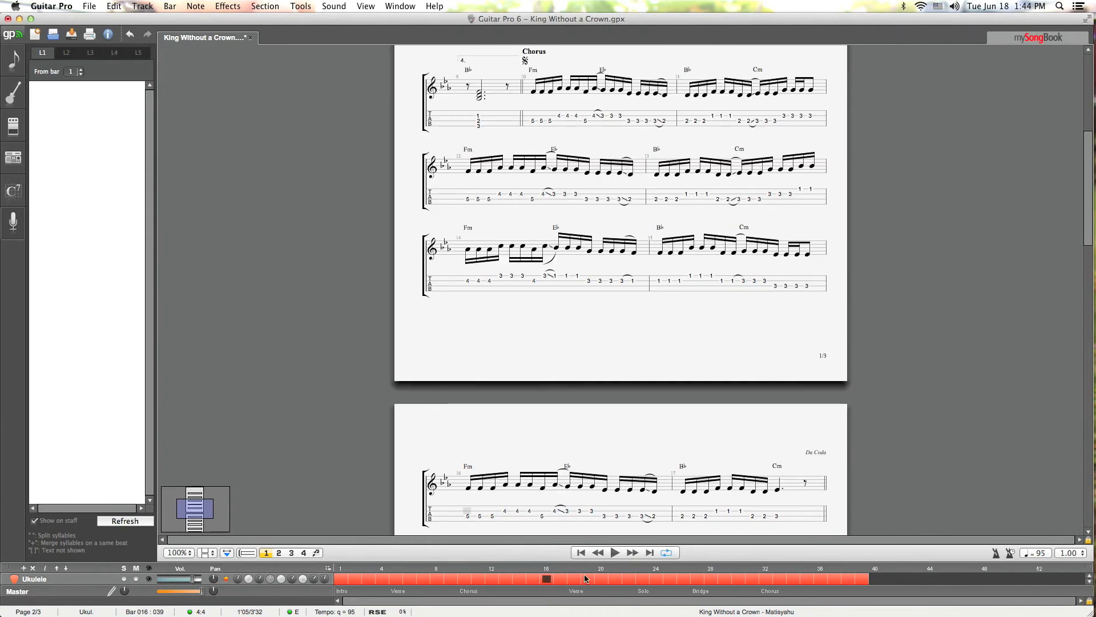
{"action": "left_click", "coordinate": [657, 578]}
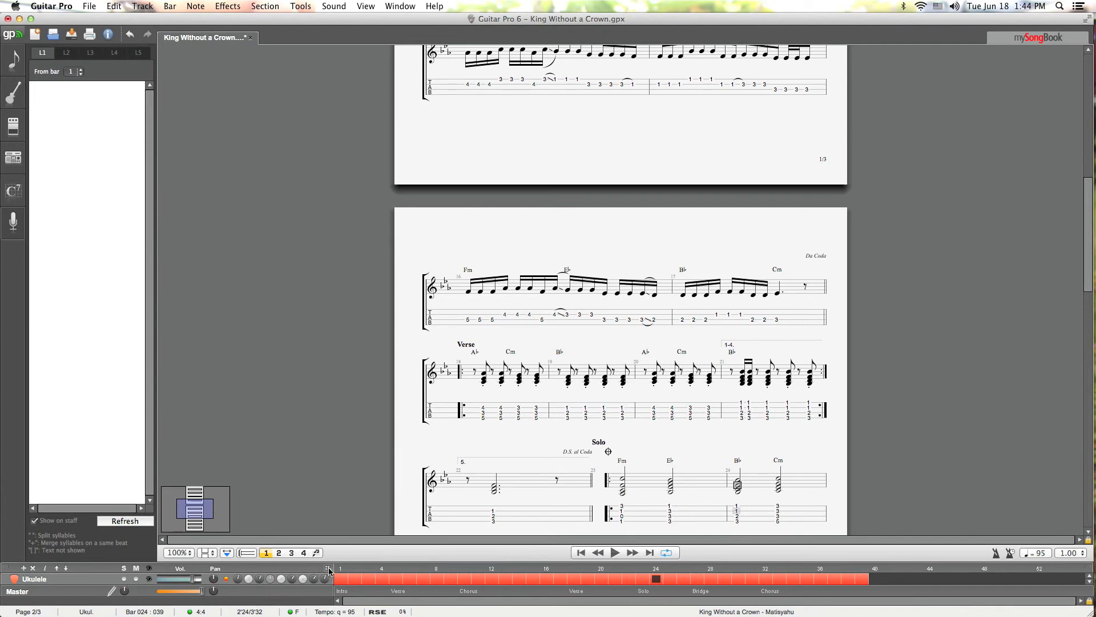
{"action": "scroll", "coordinate": [496, 409], "scroll_direction": "up", "scroll_amount": 5}
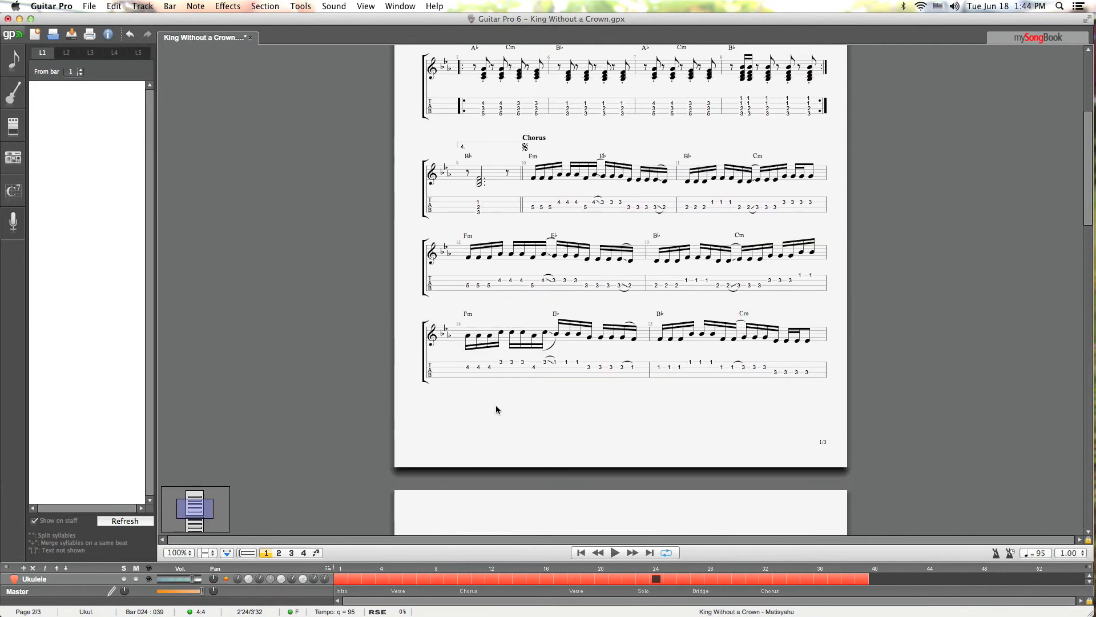
{"action": "scroll", "coordinate": [496, 410], "scroll_direction": "up", "scroll_amount": 5}
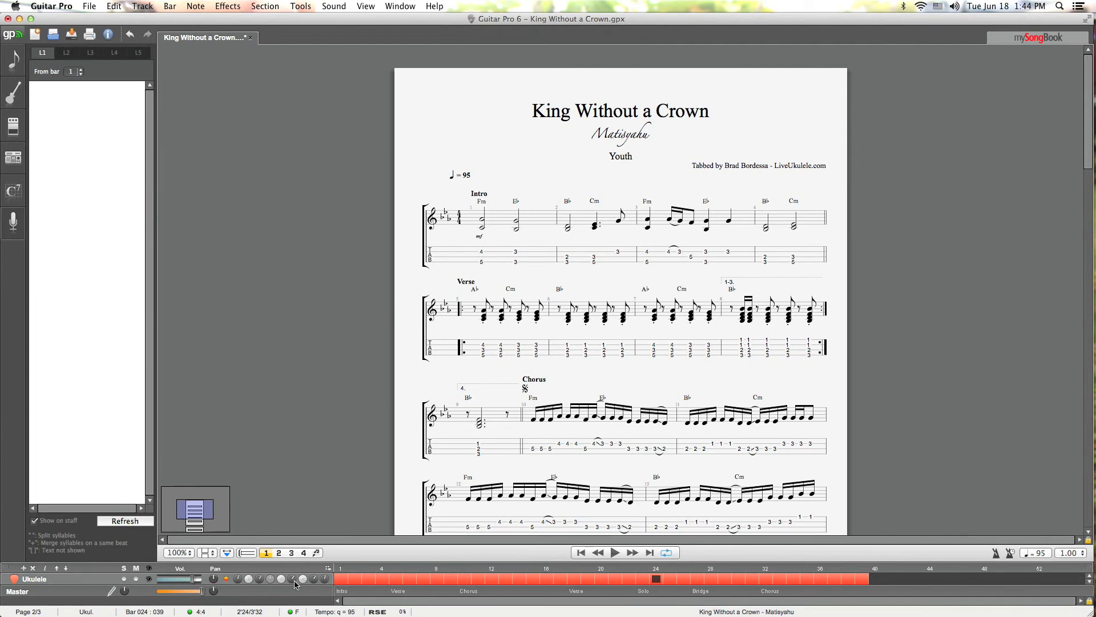
Step: Review the Ukulele track's properties, including its names, colour, staves and transposition, and accept them as they are
{"action": "left_click", "coordinate": [44, 570]}
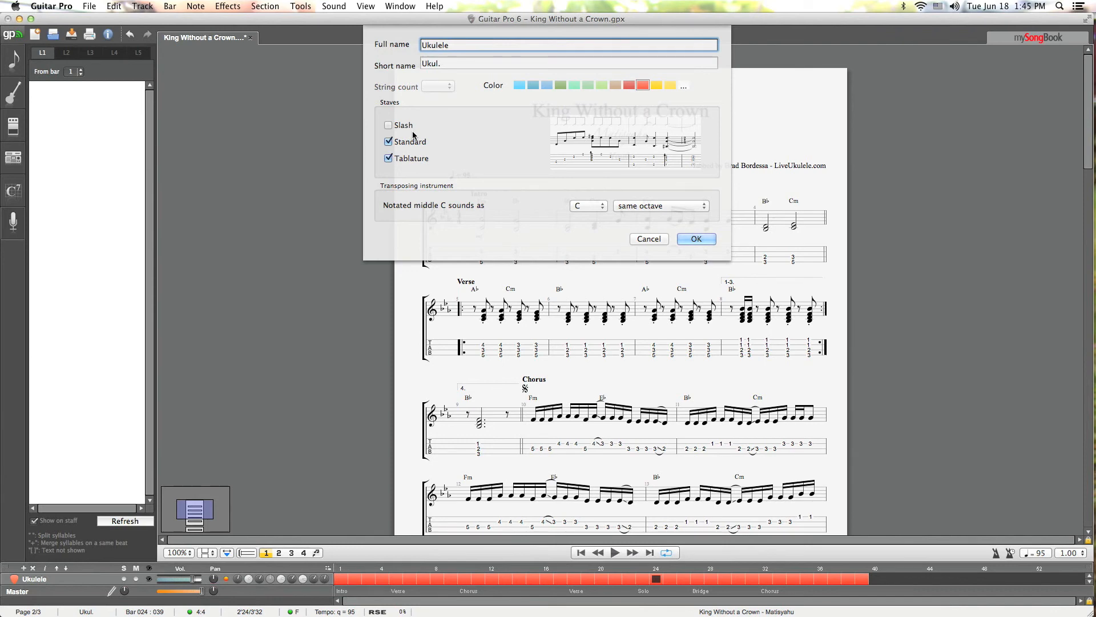
{"action": "left_click", "coordinate": [696, 239]}
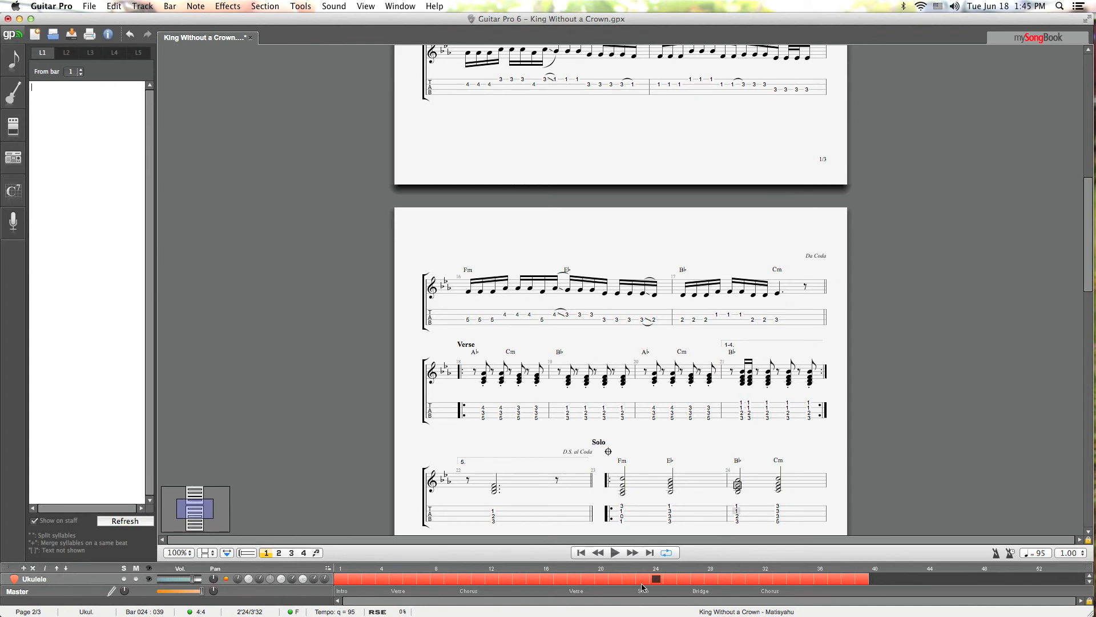
{"action": "scroll", "coordinate": [677, 482], "scroll_direction": "up", "scroll_amount": 3}
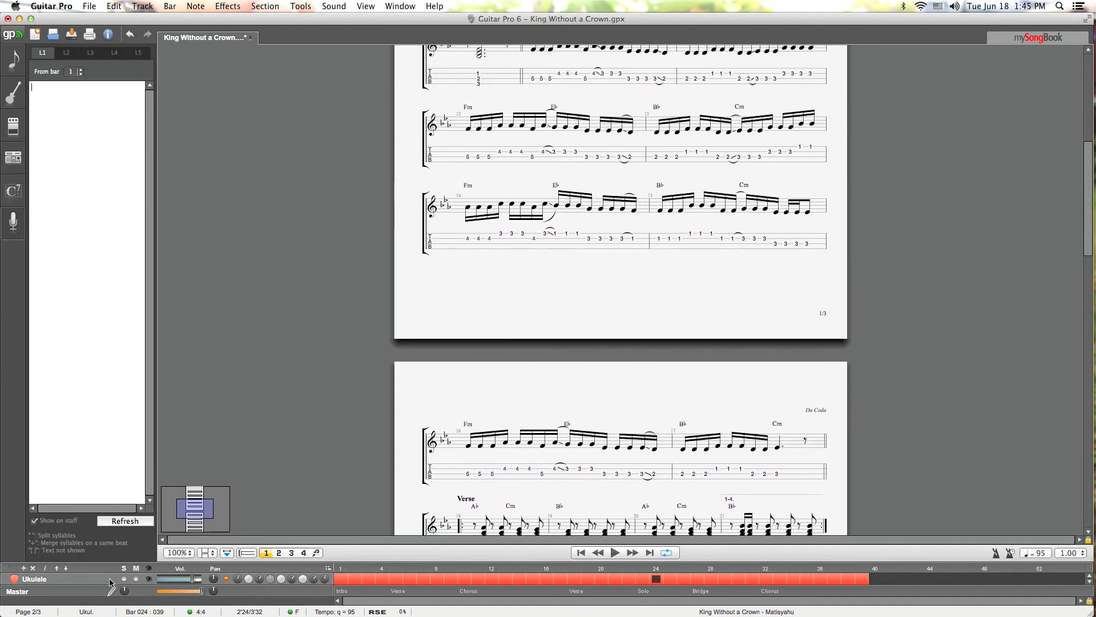
{"action": "scroll", "coordinate": [730, 330], "scroll_direction": "up", "scroll_amount": 7}
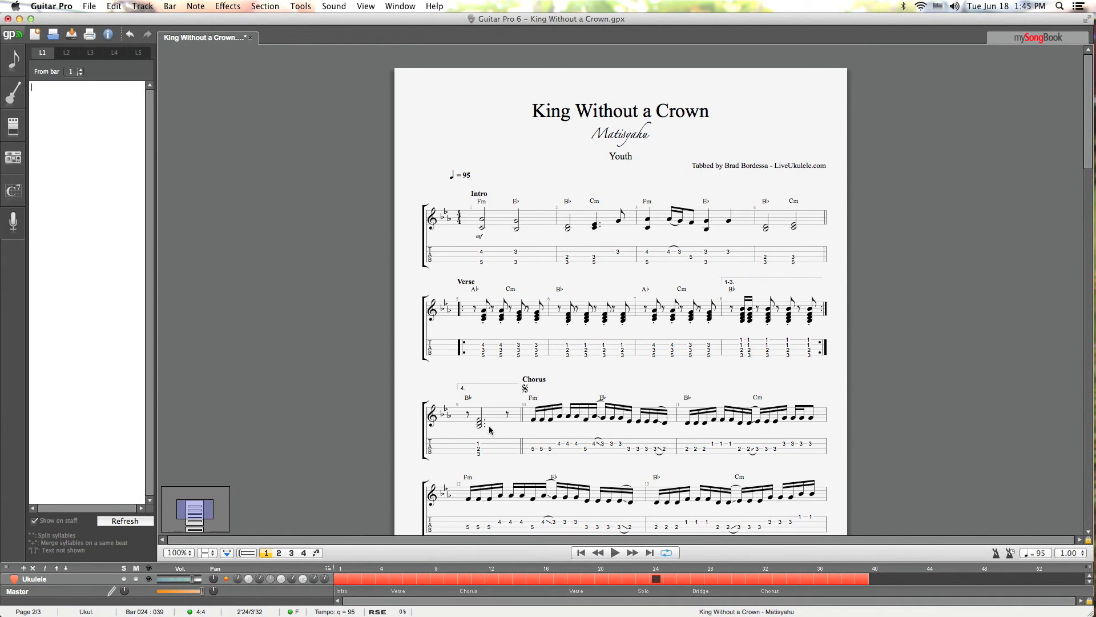
Step: Switch editing to voice 4 to view the dimmed notes of the other voice, and return to voice 1
{"action": "left_click", "coordinate": [304, 552]}
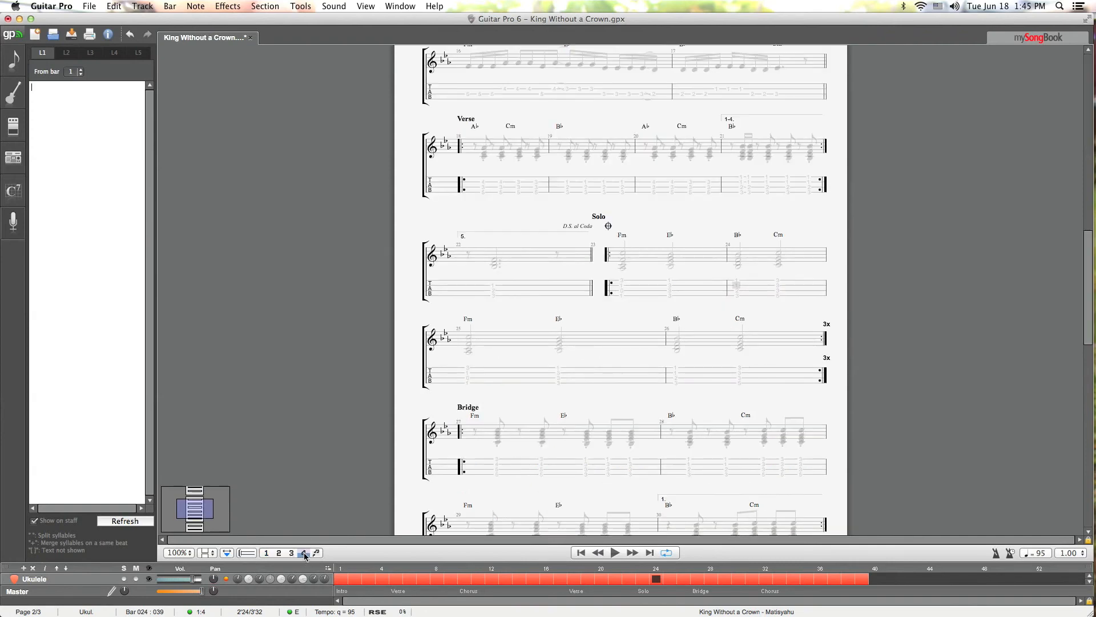
{"action": "scroll", "coordinate": [543, 333], "scroll_direction": "up", "scroll_amount": 3}
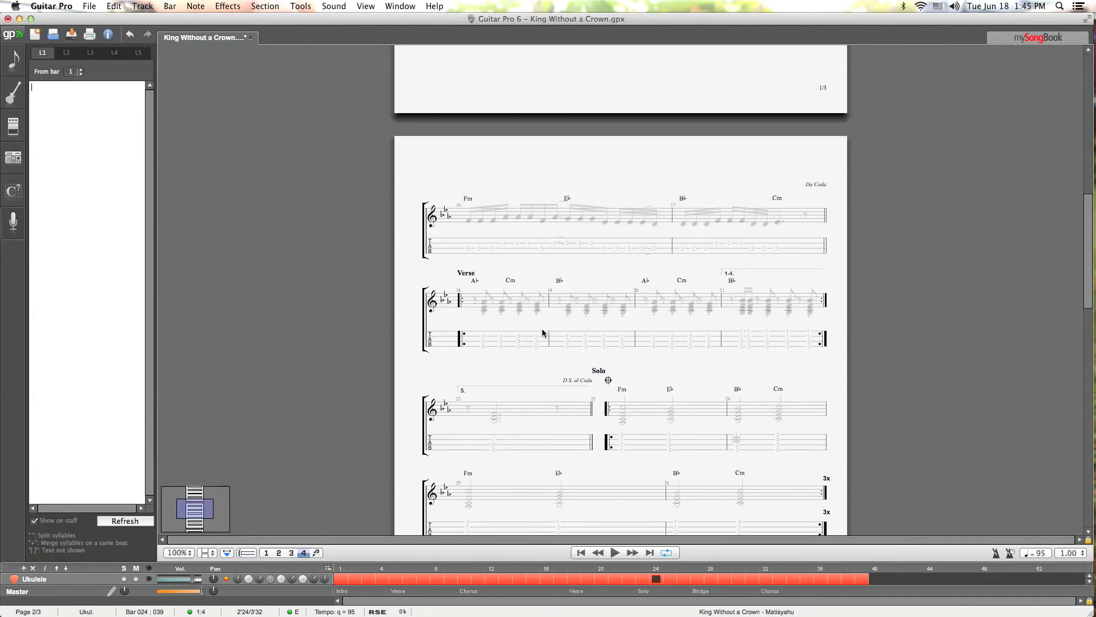
{"action": "scroll", "coordinate": [543, 333], "scroll_direction": "up", "scroll_amount": 1}
{"action": "scroll", "coordinate": [463, 443], "scroll_direction": "up", "scroll_amount": 1}
{"action": "scroll", "coordinate": [458, 441], "scroll_direction": "down", "scroll_amount": 3}
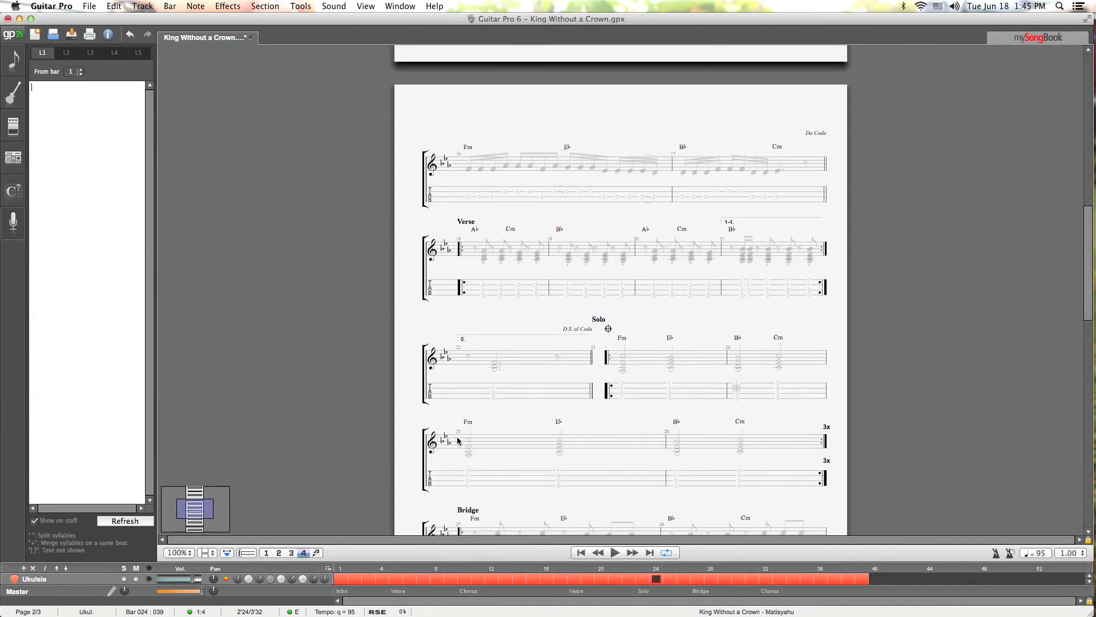
{"action": "left_click", "coordinate": [267, 553]}
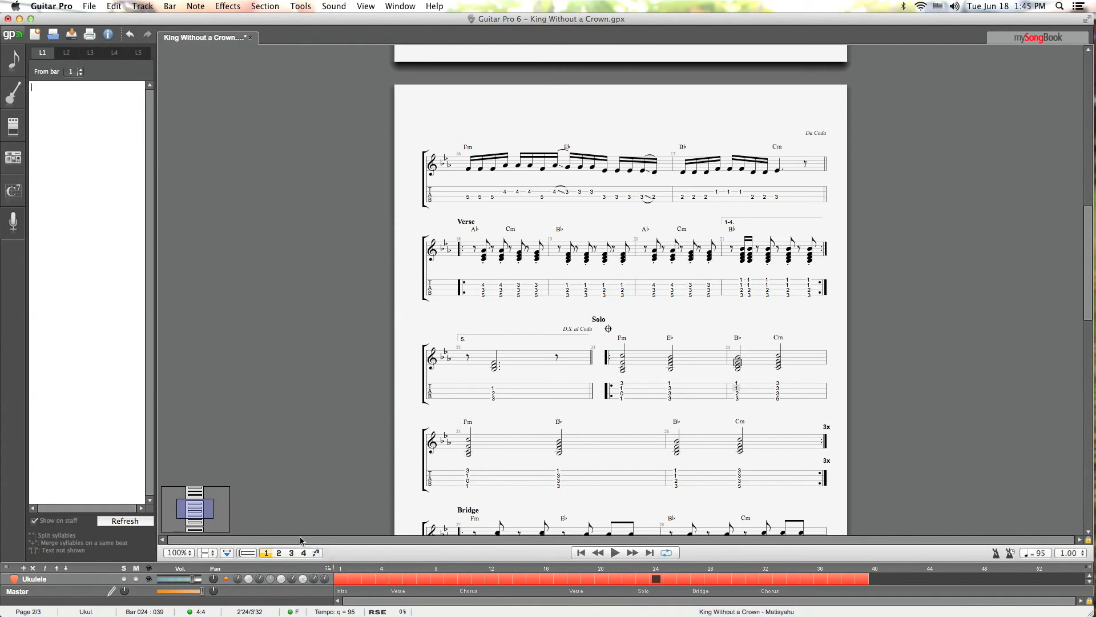
Step: Turn on the bar layout handles and narrow bar 22, just before the Solo, by shifting its barline
{"action": "left_click", "coordinate": [317, 556]}
{"action": "left_click", "coordinate": [227, 552]}
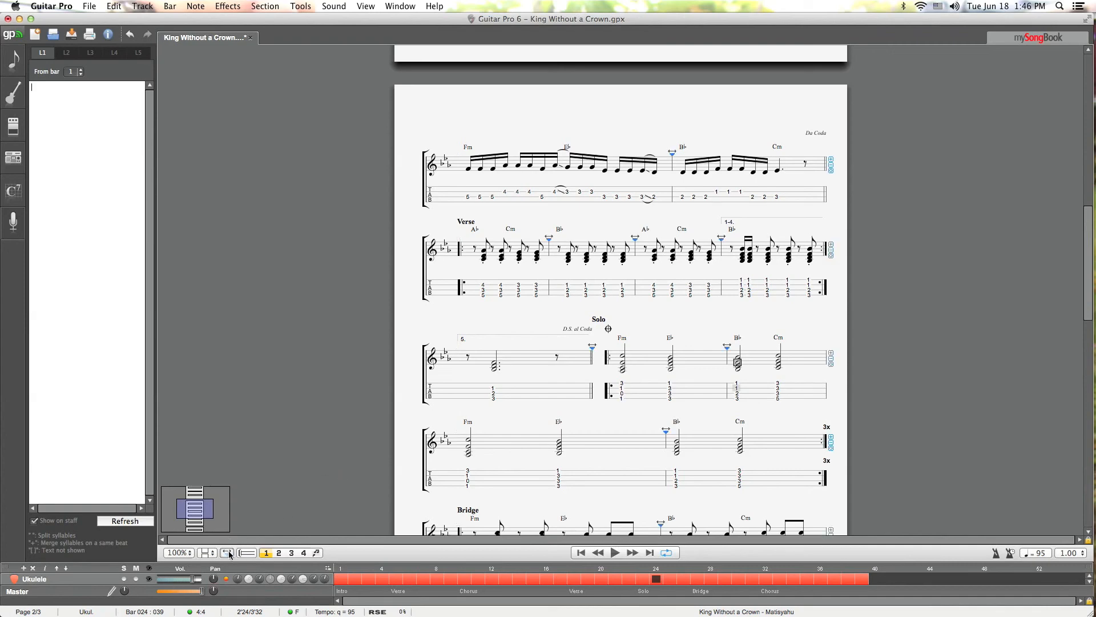
{"action": "mouse_move", "coordinate": [594, 352]}
{"action": "left_mouse_down"}
{"action": "mouse_move", "coordinate": [502, 346]}
{"action": "mouse_move", "coordinate": [677, 357]}
{"action": "mouse_move", "coordinate": [567, 360]}
{"action": "mouse_move", "coordinate": [574, 353]}
{"action": "left_mouse_up"}
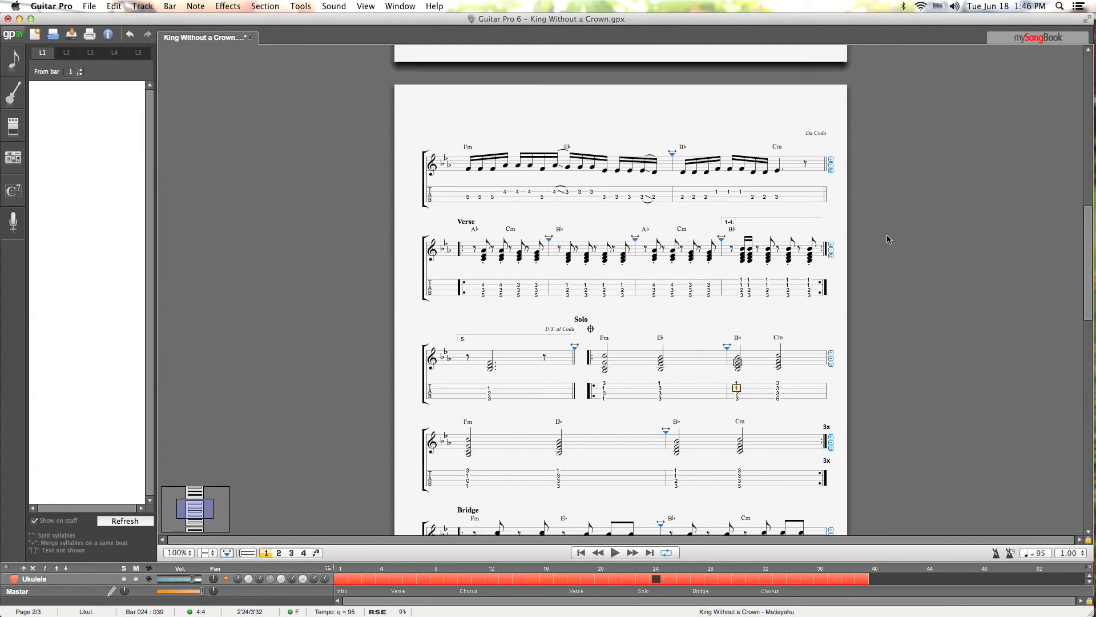
{"action": "left_click", "coordinate": [616, 553]}
Step: Select across the Intro's four bars of tablature, and place the cursor on the Cm chord in bar 4
{"action": "scroll", "coordinate": [630, 224], "scroll_direction": "up", "scroll_amount": 5}
{"action": "scroll", "coordinate": [1093, 220], "scroll_direction": "up", "scroll_amount": 16}
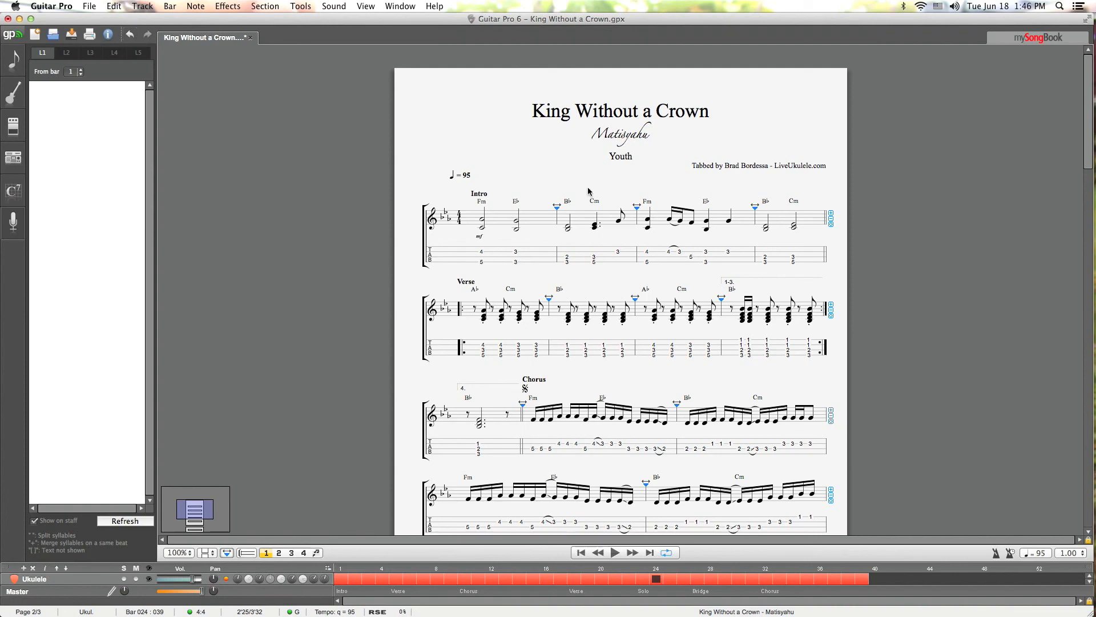
{"action": "scroll", "coordinate": [951, 487], "scroll_direction": "down", "scroll_amount": 3}
{"action": "scroll", "coordinate": [908, 488], "scroll_direction": "up", "scroll_amount": 3}
{"action": "left_click_drag", "start_coordinate": [480, 256], "coordinate": [817, 249]}
{"action": "left_click", "coordinate": [797, 261]}
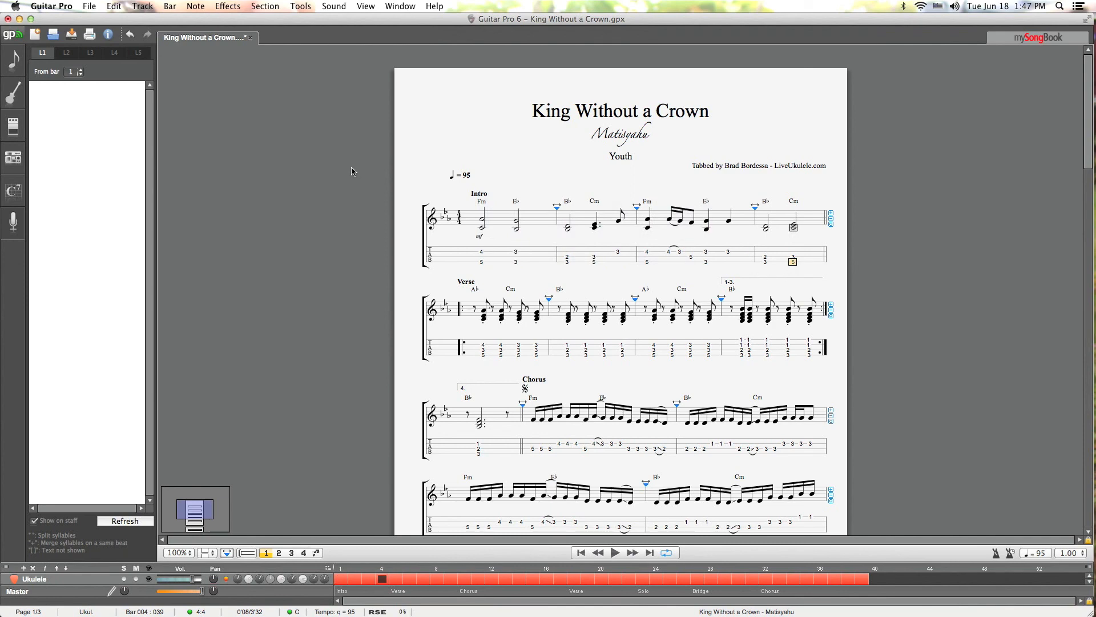